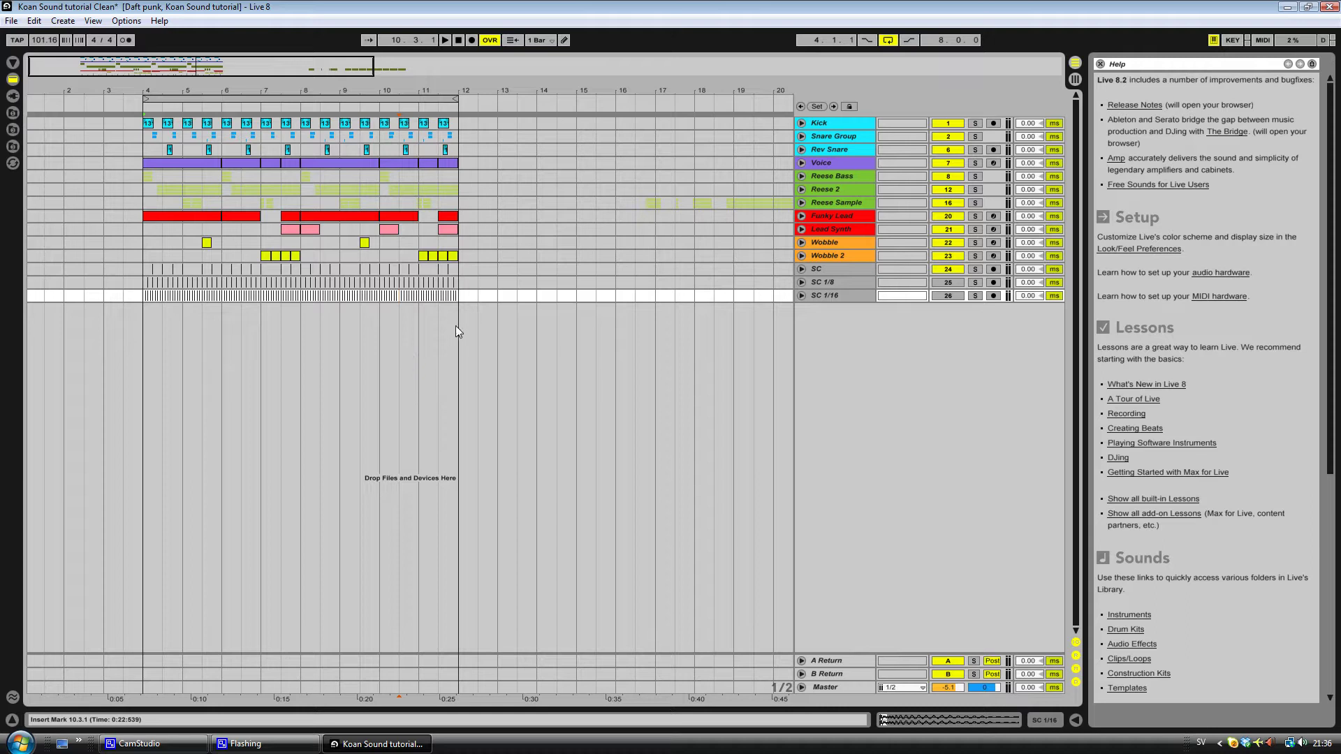
# Play the arrangement with the Voice track soloed, then unsolo it
pyautogui.click(838, 162)
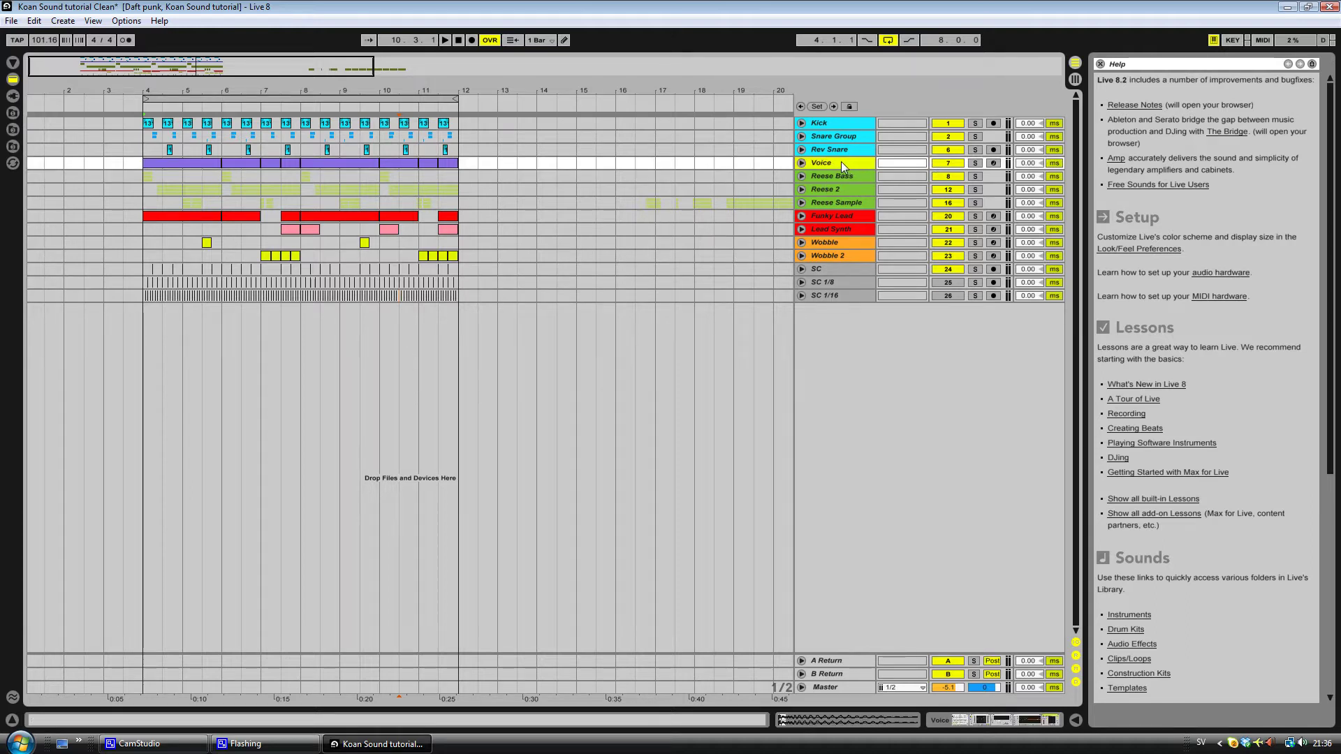
pyautogui.press('space')
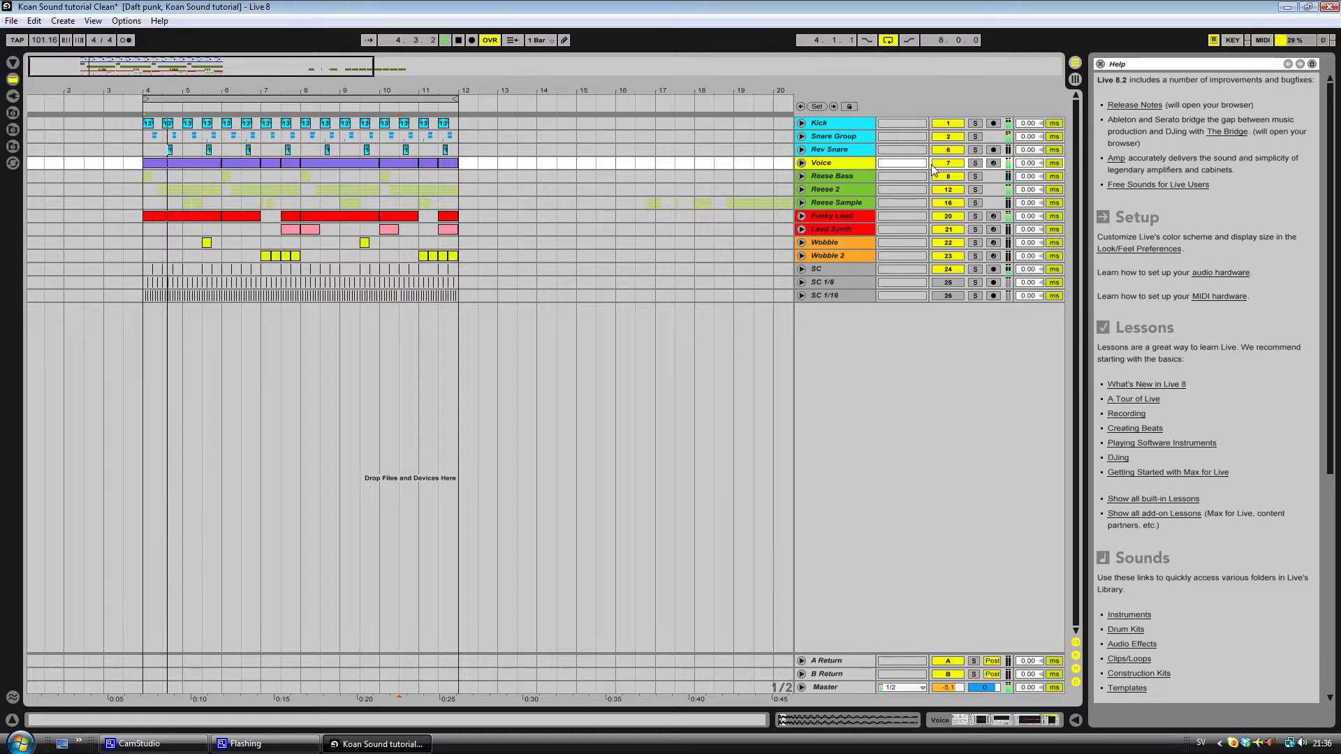
pyautogui.click(935, 164)
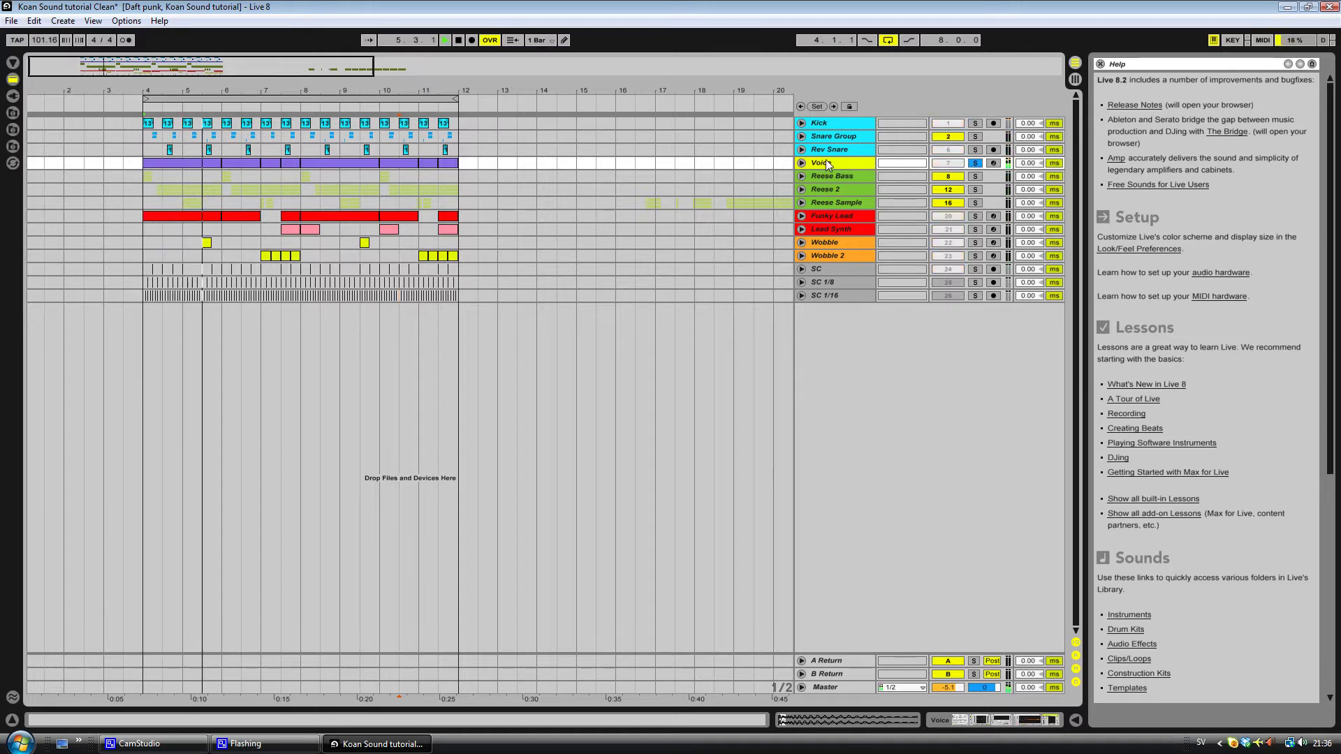
pyautogui.press('space')
pyautogui.click(973, 163)
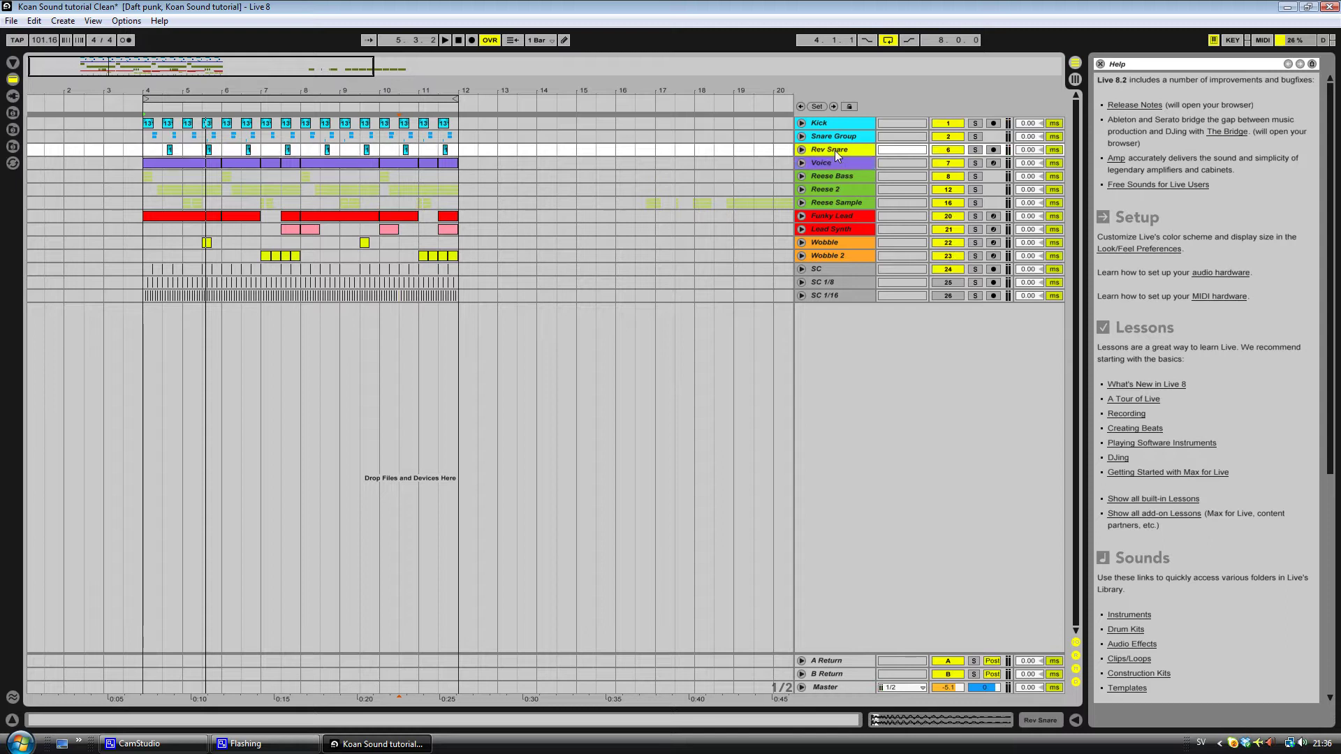
# Search for 'never' and drag the acapella file onto a new 27 Audio track
pyautogui.press('super')
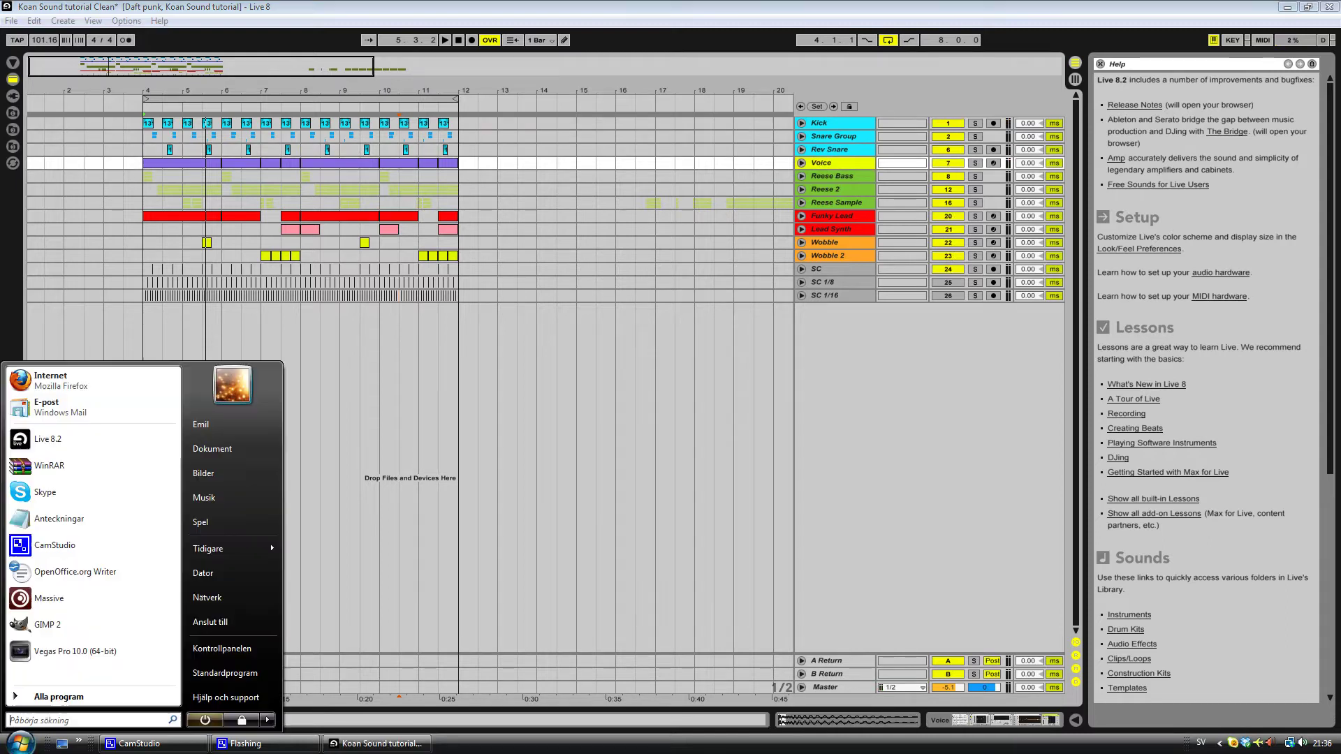
pyautogui.click(447, 295)
pyautogui.press('super')
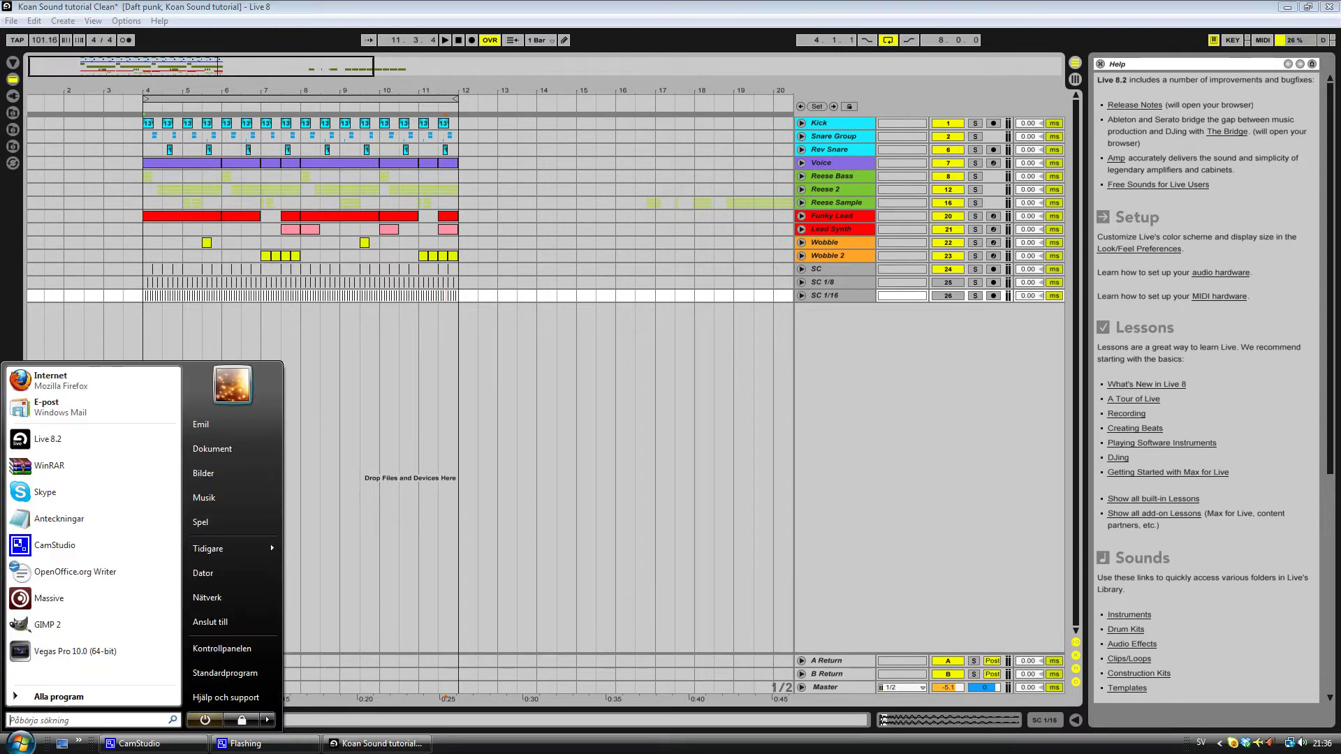
pyautogui.write('never')
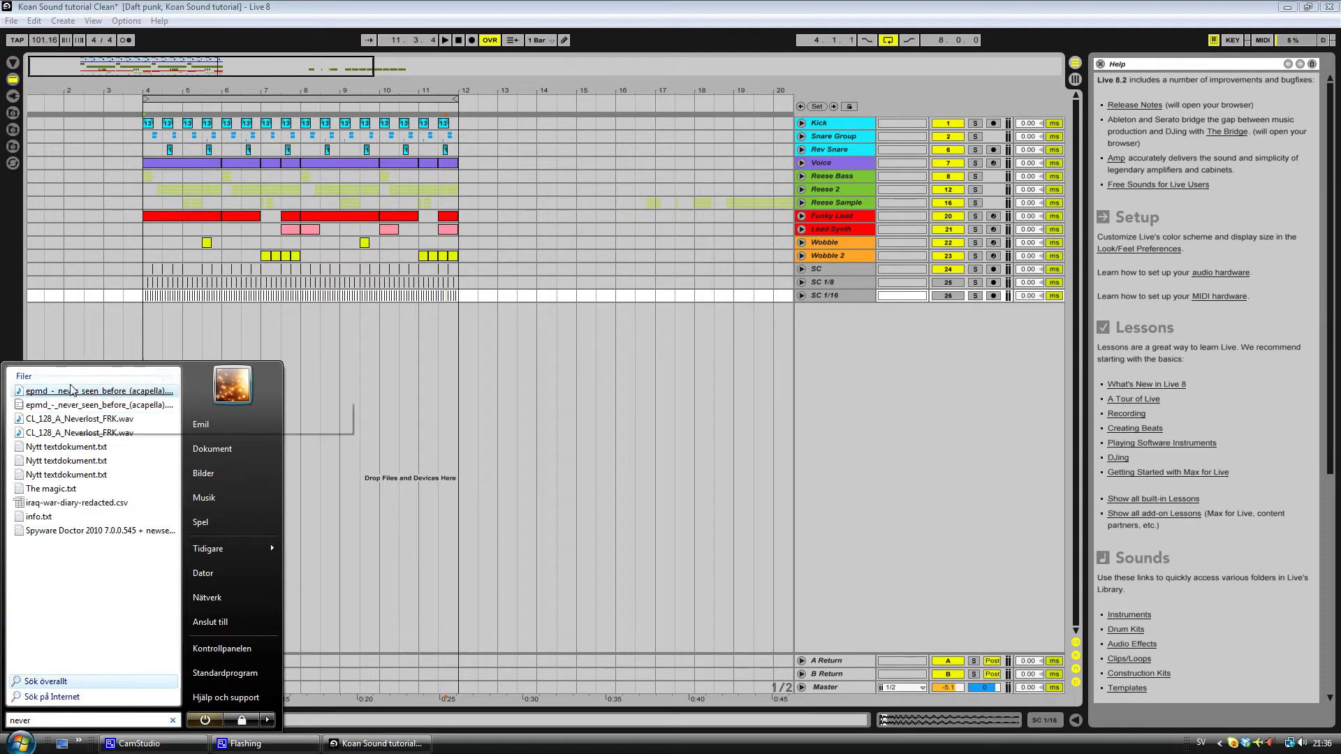
pyautogui.moveTo(98, 391); pyautogui.dragTo(388, 333)
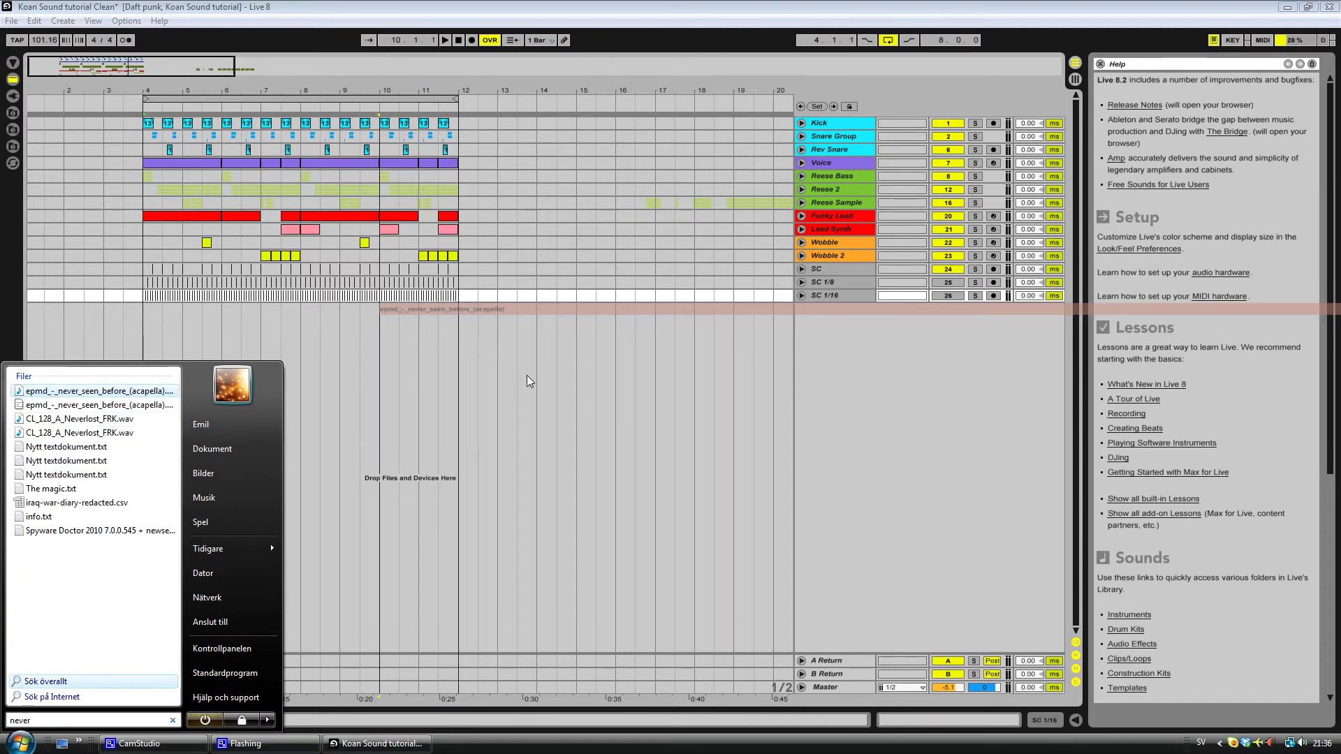
pyautogui.moveTo(527, 375); pyautogui.dragTo(539, 390)
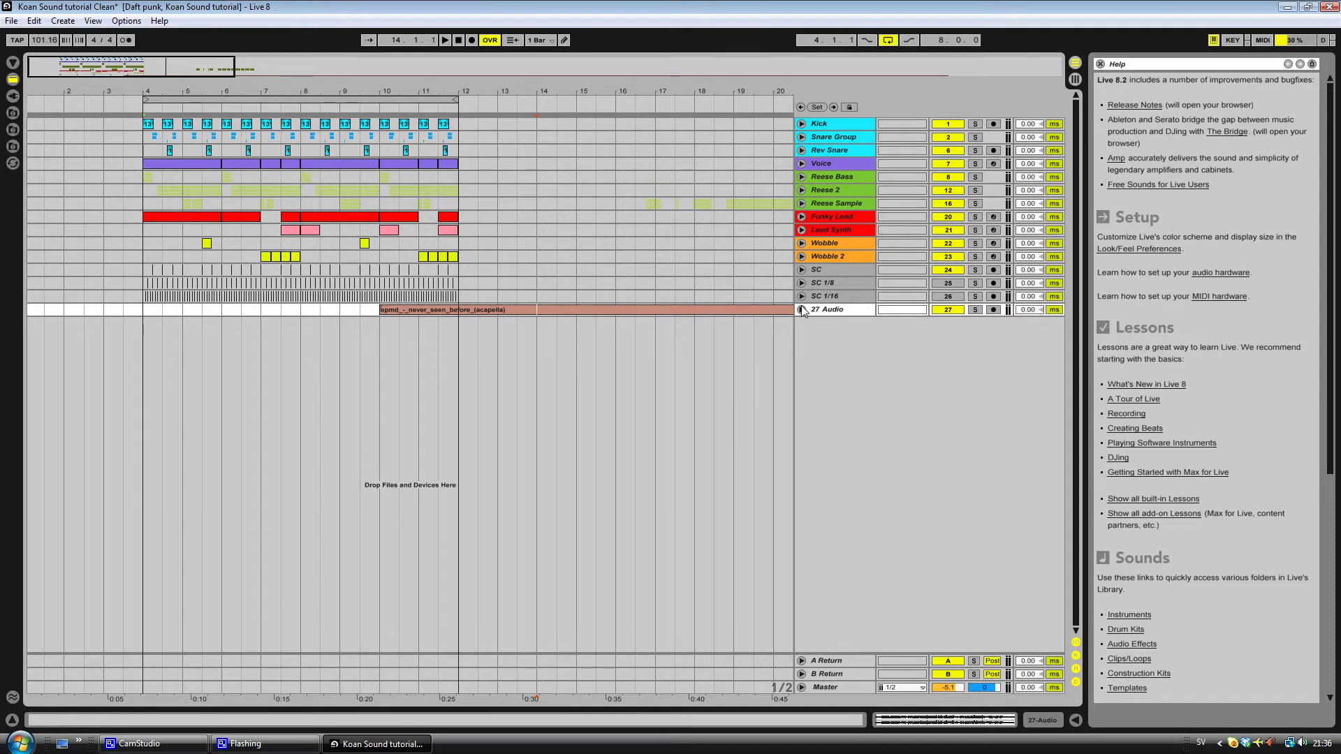
# Zoom 27 Audio to bars 12–17 and split off the 15.1.1–15.1.3 acapella slice
pyautogui.click(801, 310)
pyautogui.moveTo(187, 68); pyautogui.dragTo(215, 68)
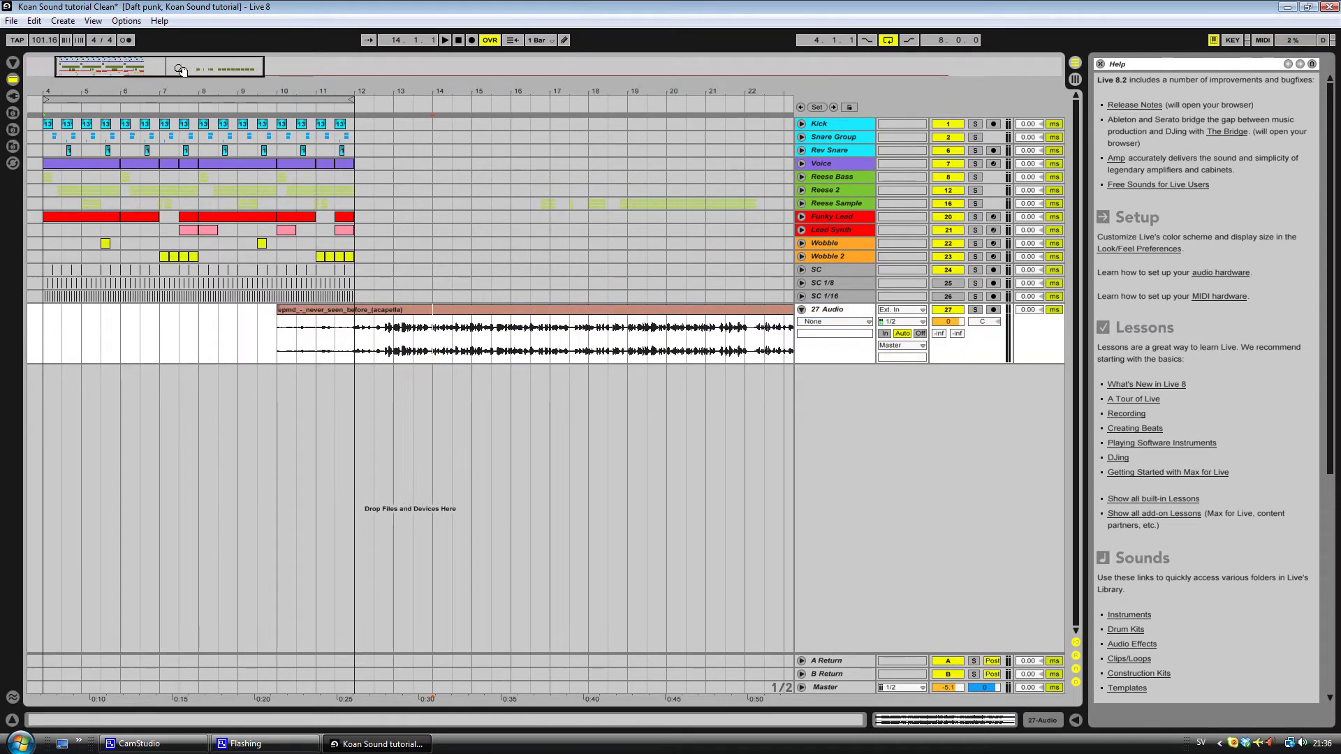
pyautogui.moveTo(181, 70); pyautogui.dragTo(181, 68)
pyautogui.moveTo(445, 300); pyautogui.dragTo(457, 314)
pyautogui.hotkey('ctrl', 'e')
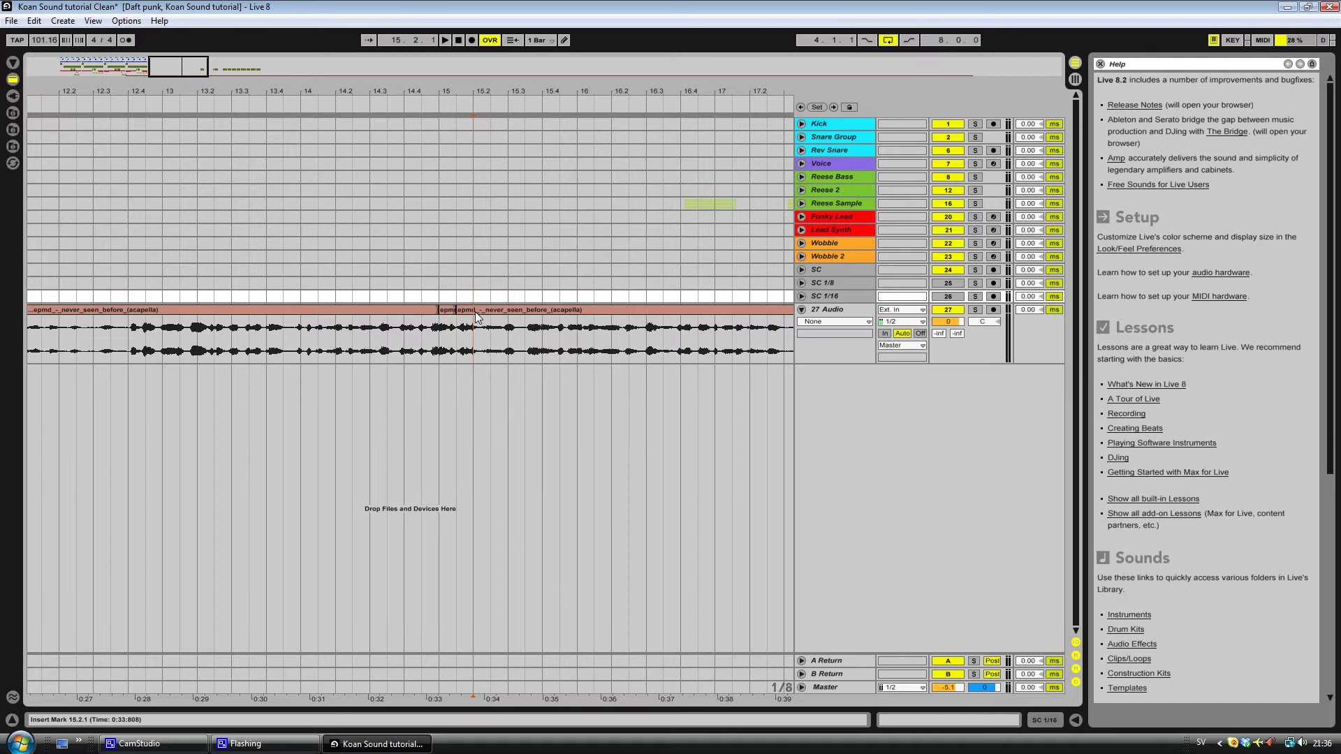
pyautogui.click(474, 312)
pyautogui.click(448, 328)
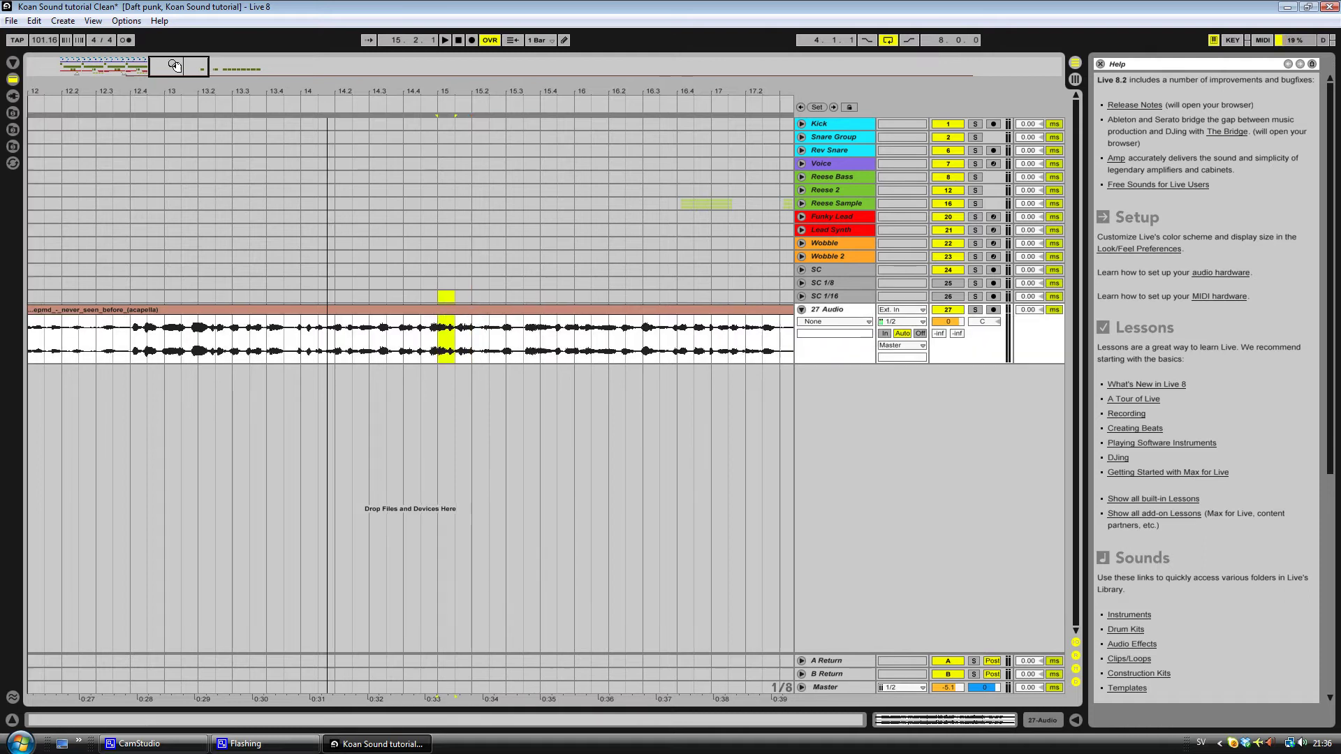
# Zoom back out and search the system for 'mpc'
pyautogui.press('-')
pyautogui.press('-')
pyautogui.press('-')
pyautogui.press('super')
pyautogui.write('mpc')
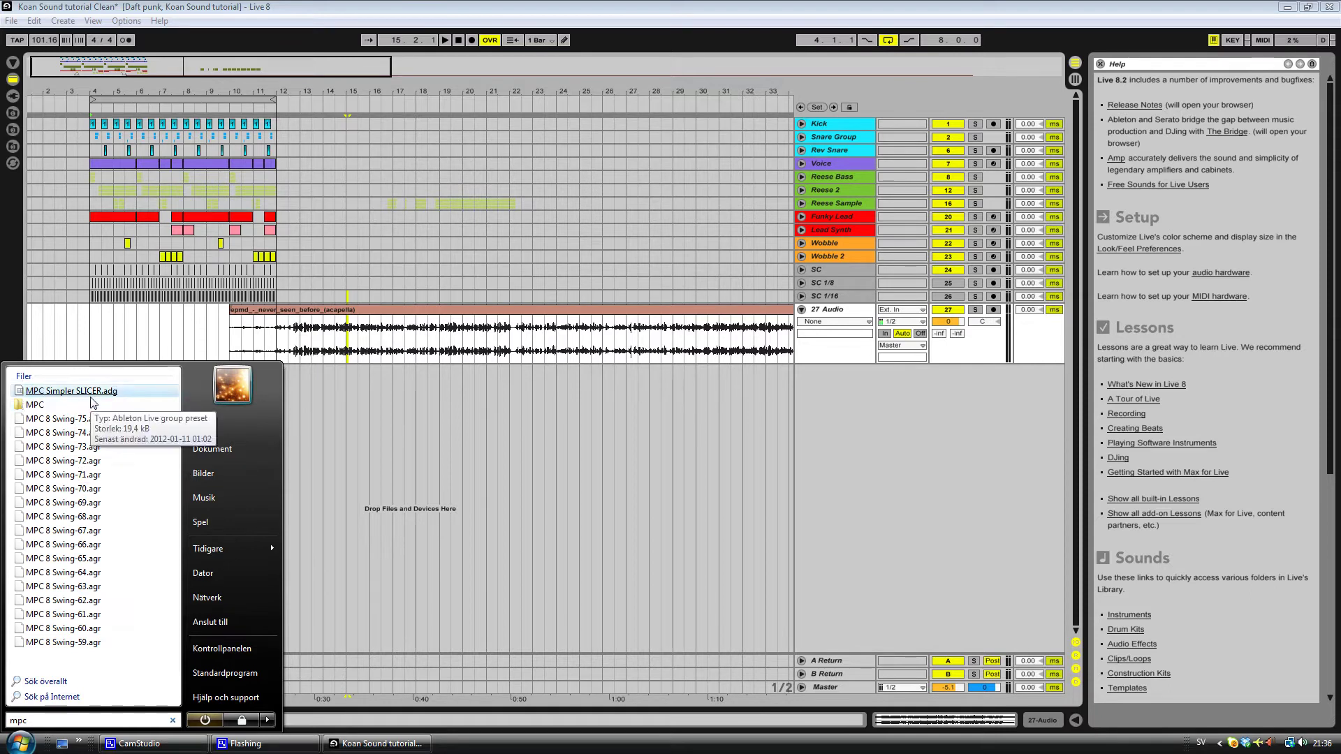
# Open the properties of MPC Simpler SLICER.adg and select its folder path
pyautogui.rightClick(95, 392)
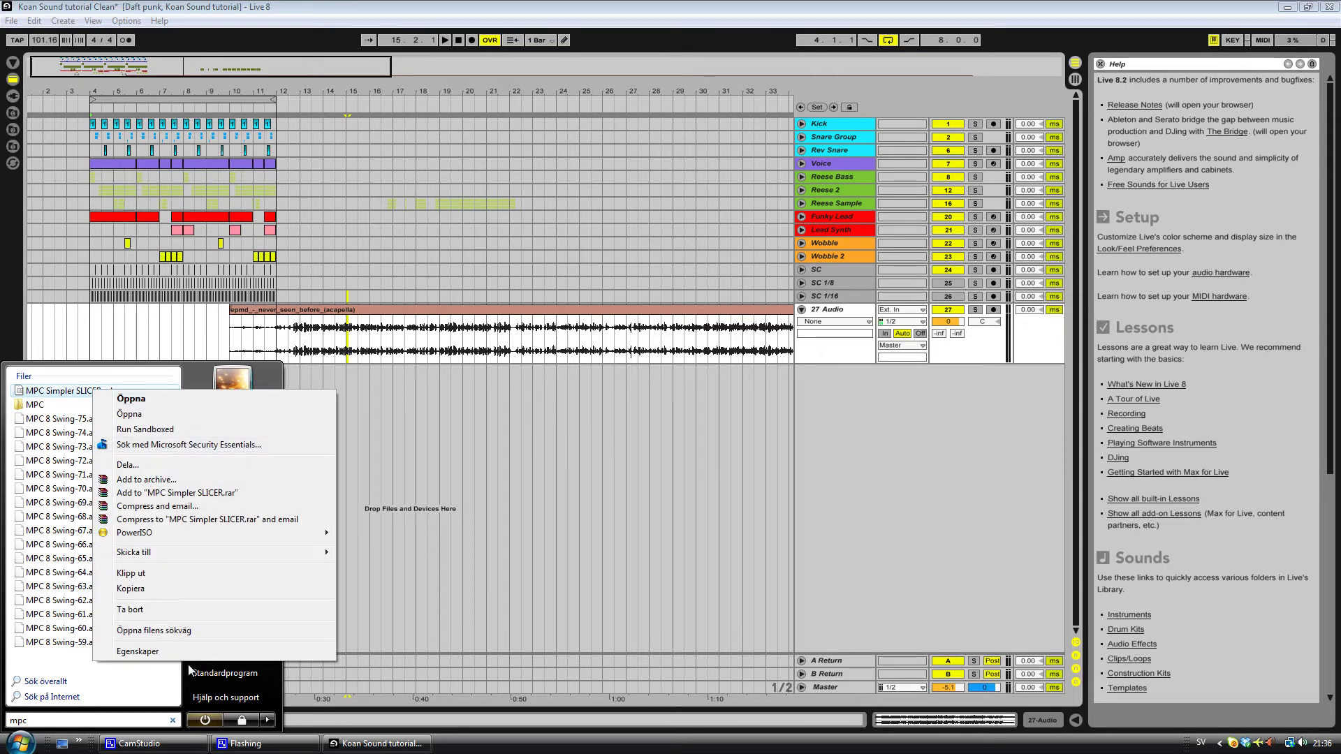
pyautogui.click(126, 653)
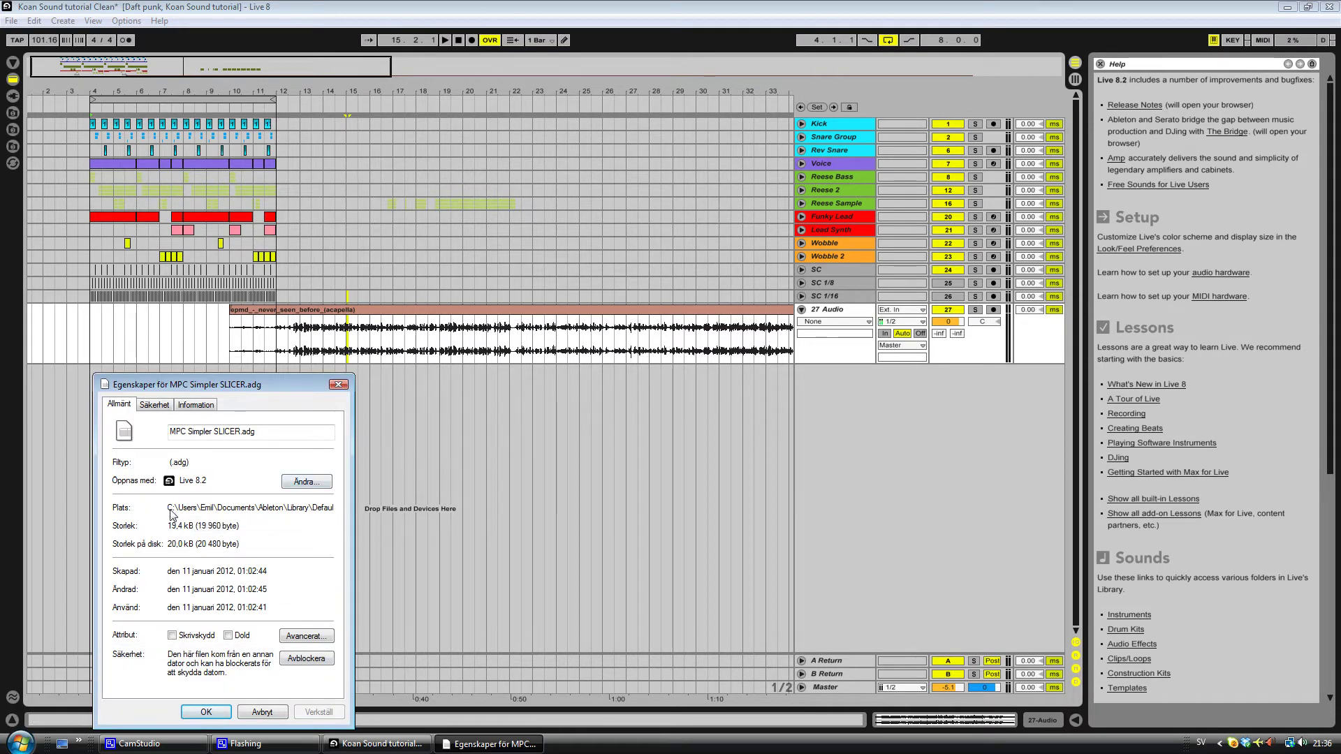
pyautogui.moveTo(184, 508); pyautogui.dragTo(333, 513)
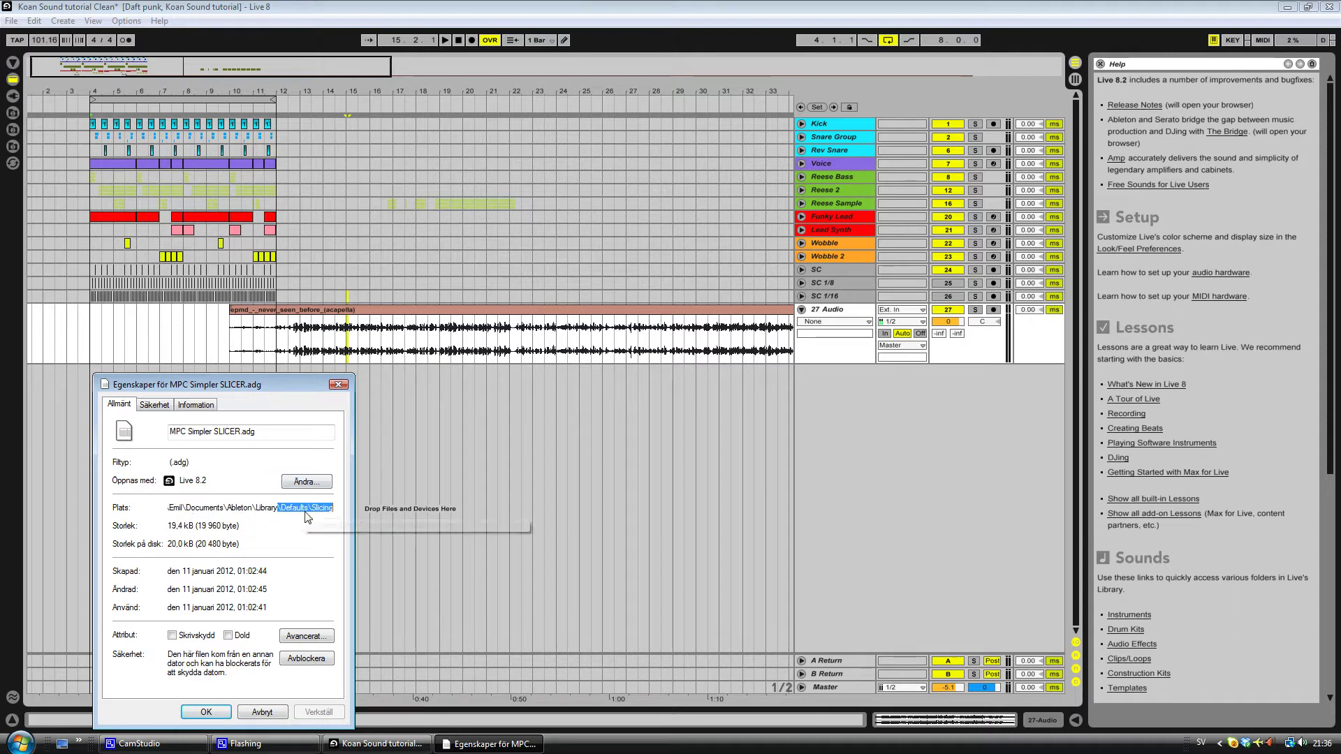
pyautogui.click(331, 515)
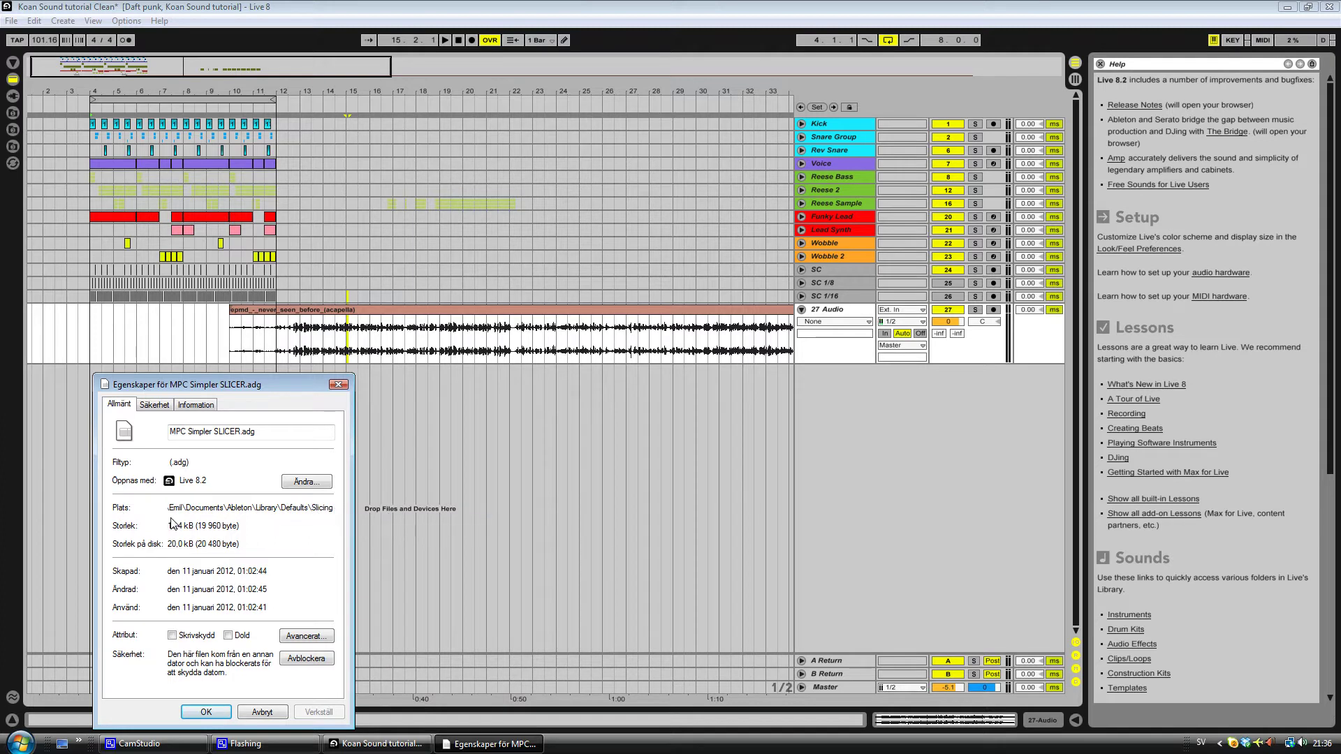
# Paste the path into the search, open the Slicing folder, then close it
pyautogui.click(19, 742)
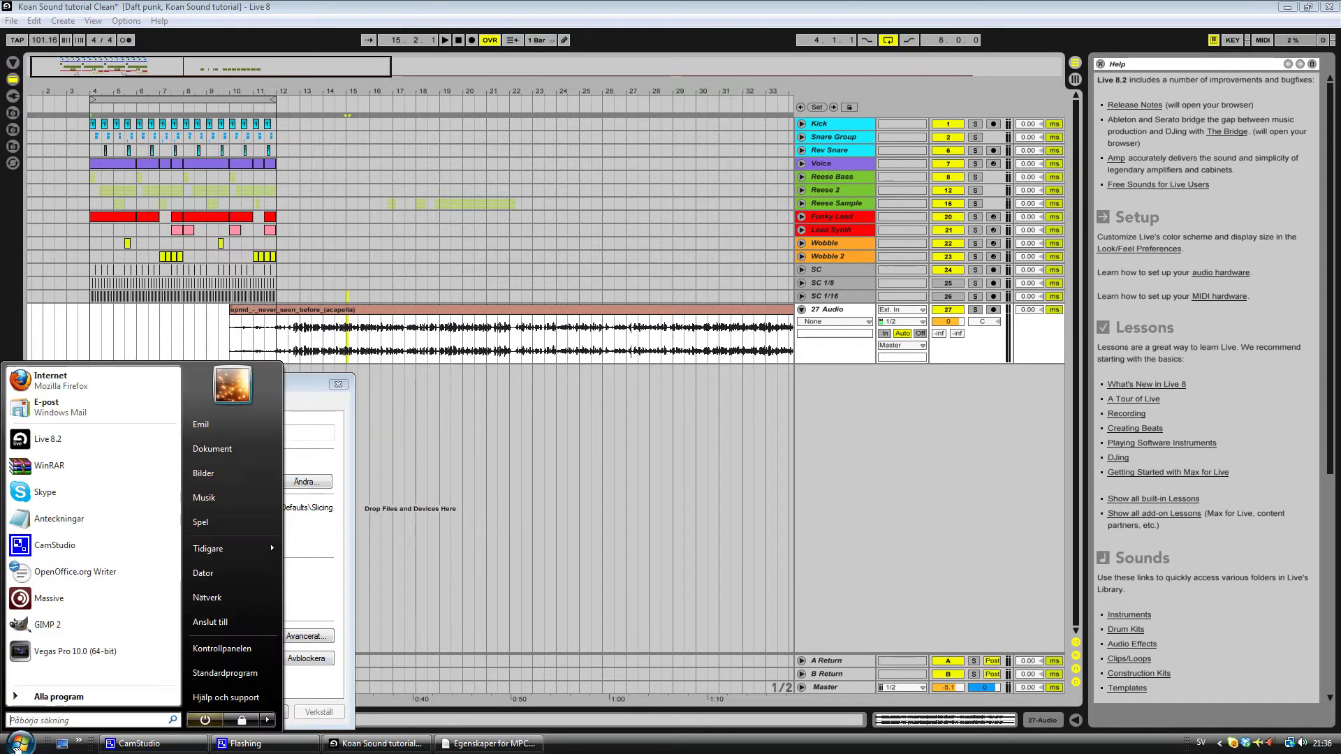
pyautogui.write('C:\\Users\\Emil\\Documents\\Ableton\\Library\\Defaults\\Slicing')
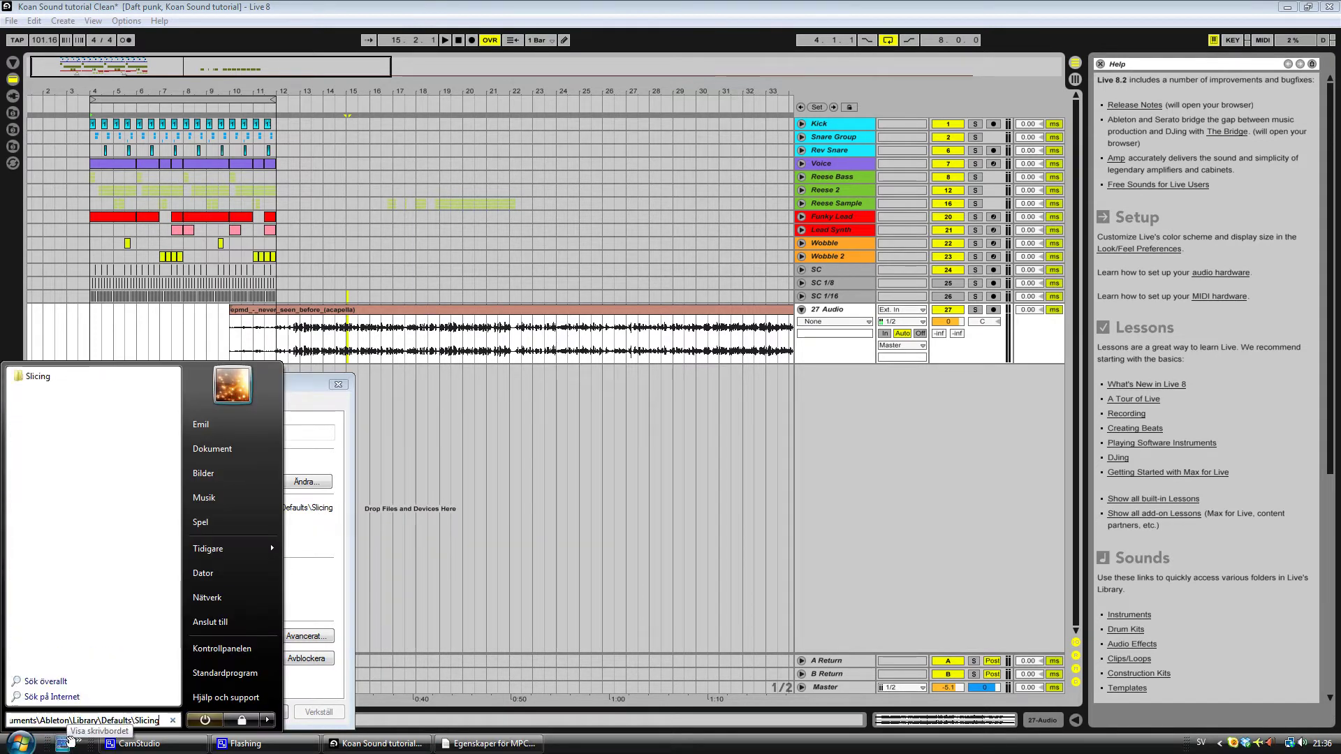
pyautogui.click(38, 376)
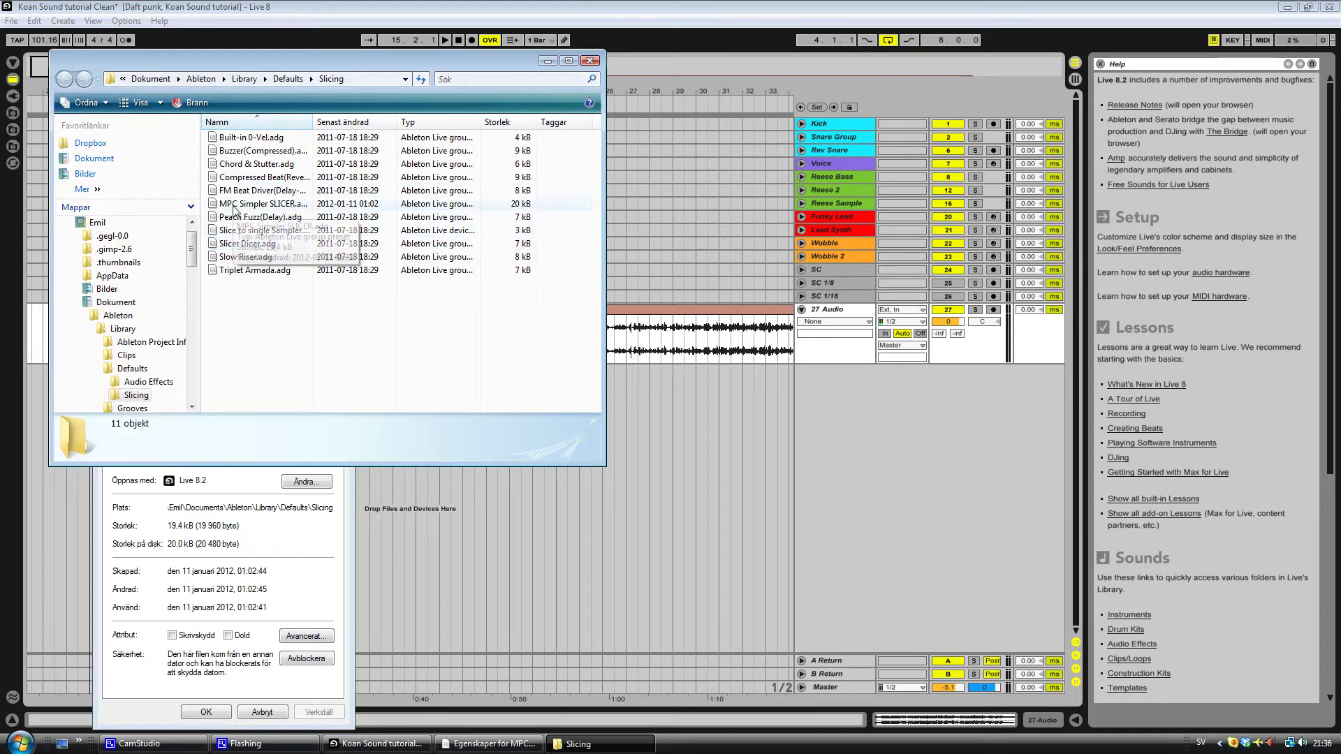
pyautogui.click(590, 61)
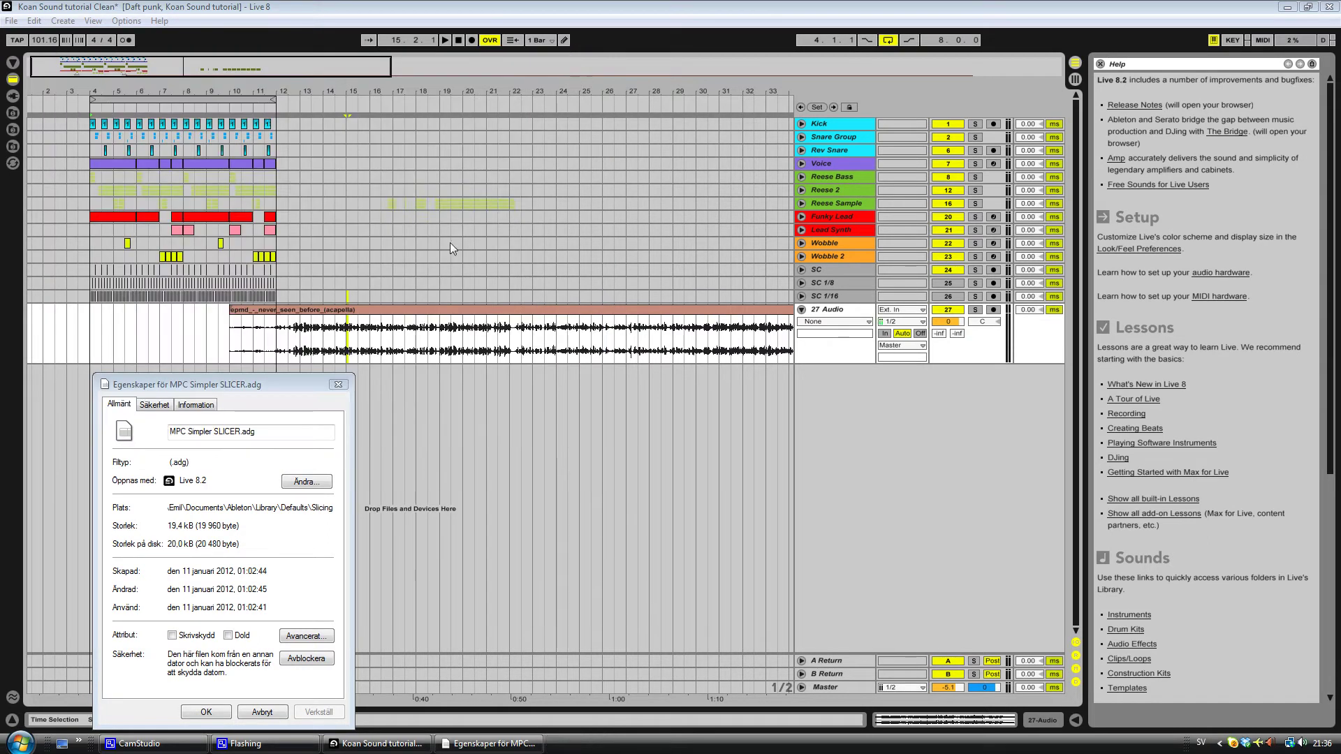
# Close the preset's properties and lay the acapella clip on 27 Audio from bar 10.1.1 to 86.4.4
pyautogui.click(347, 388)
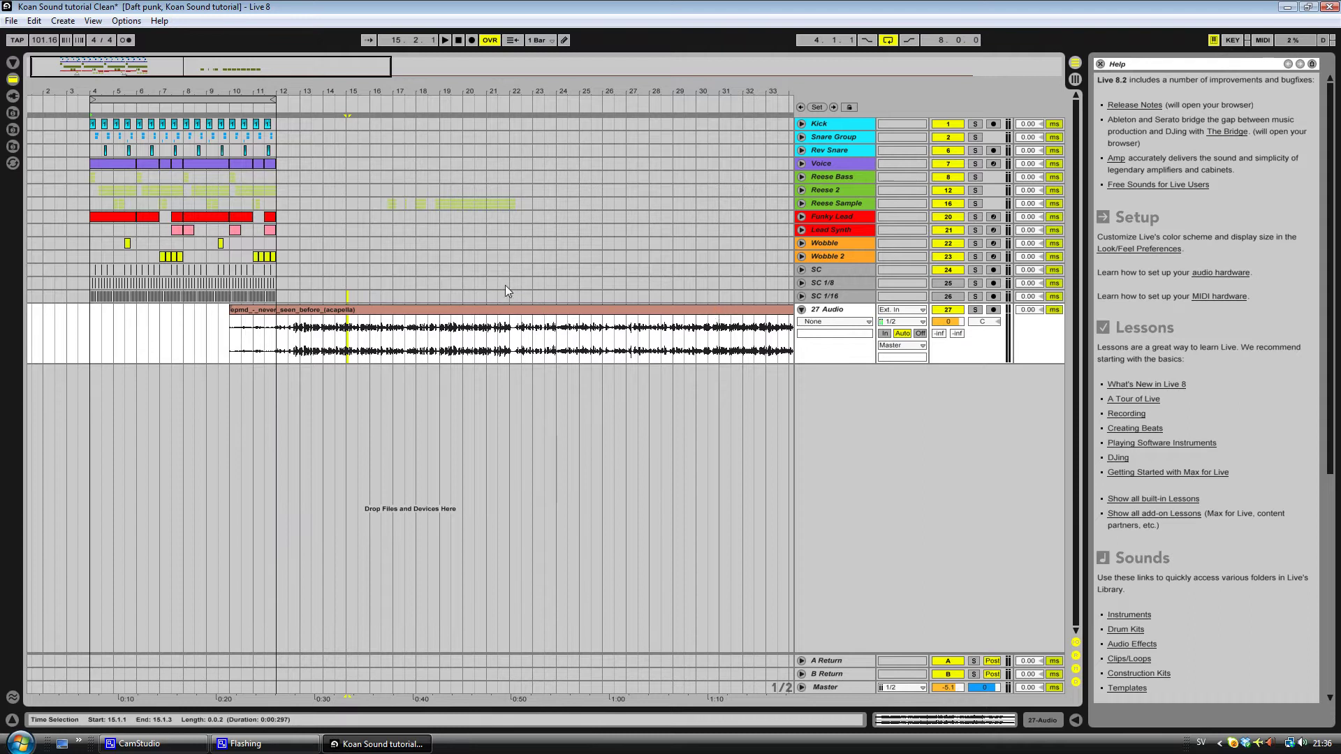
pyautogui.moveTo(256, 86); pyautogui.dragTo(302, 75)
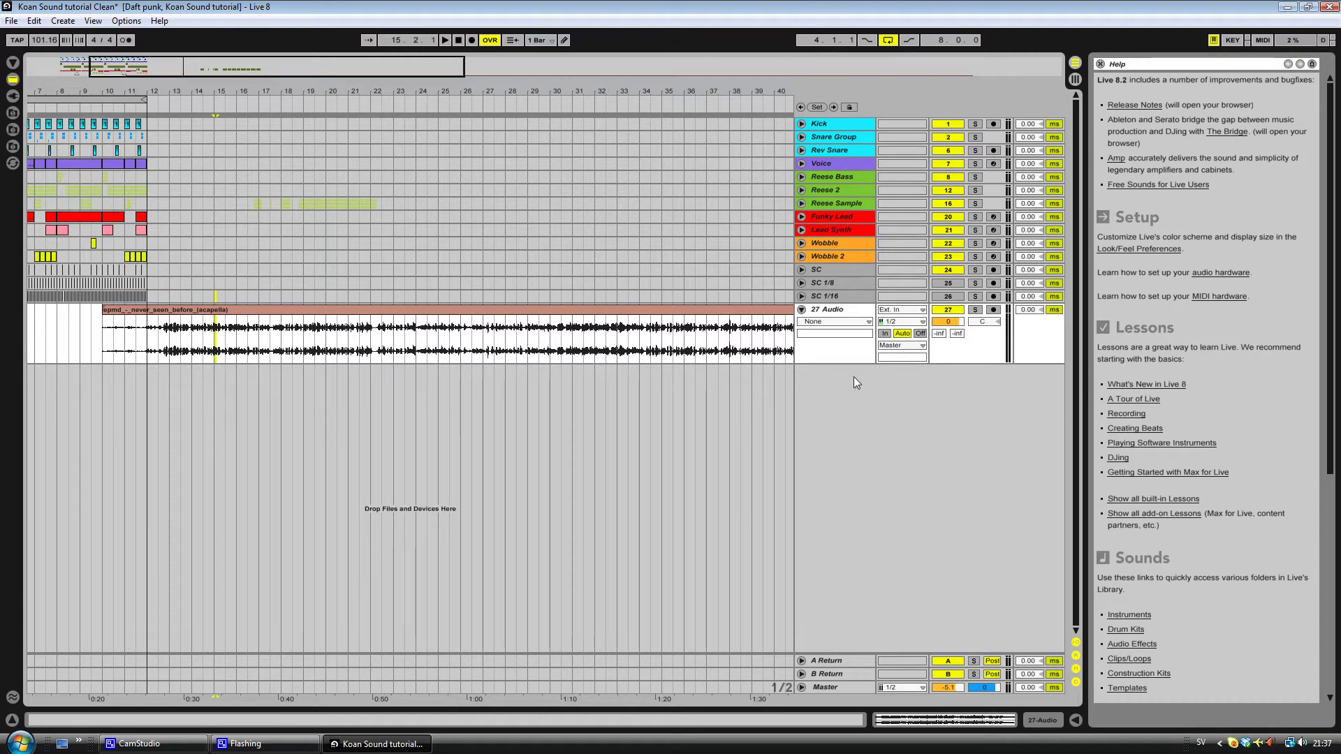
pyautogui.click(311, 320)
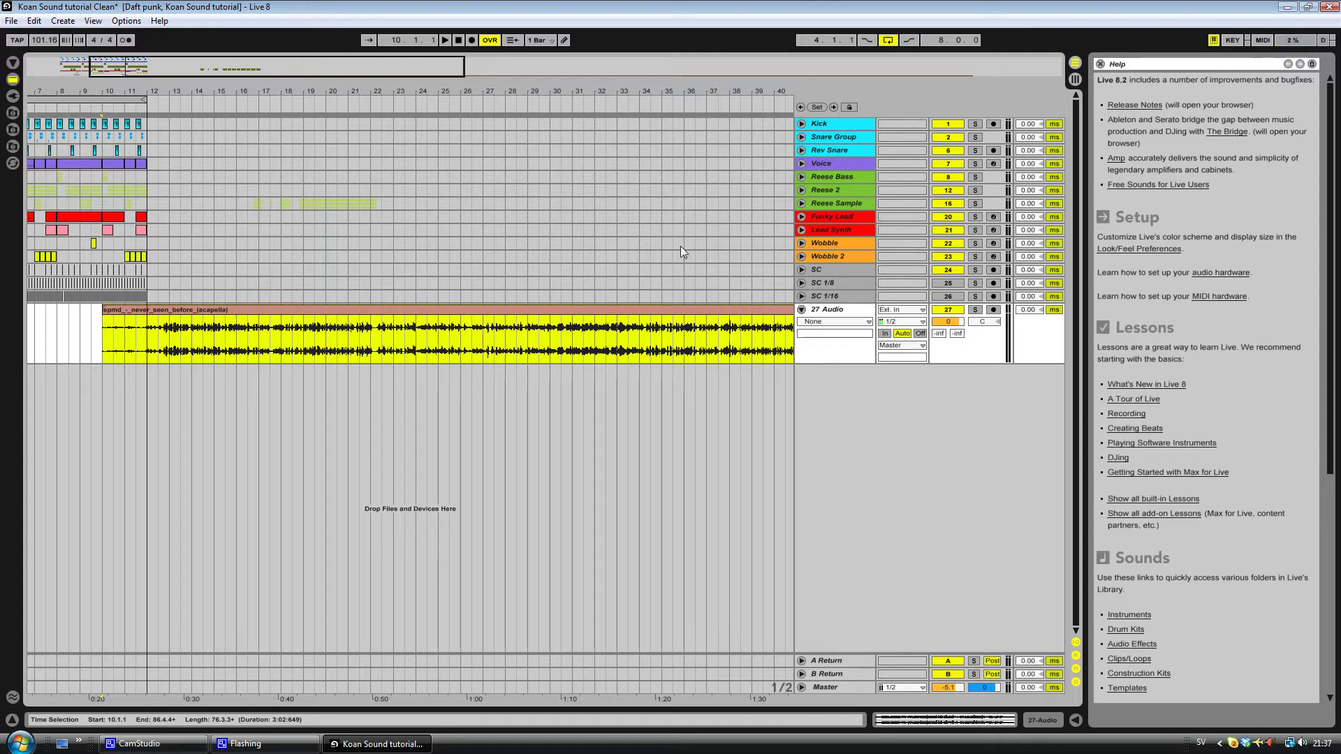
pyautogui.click(580, 287)
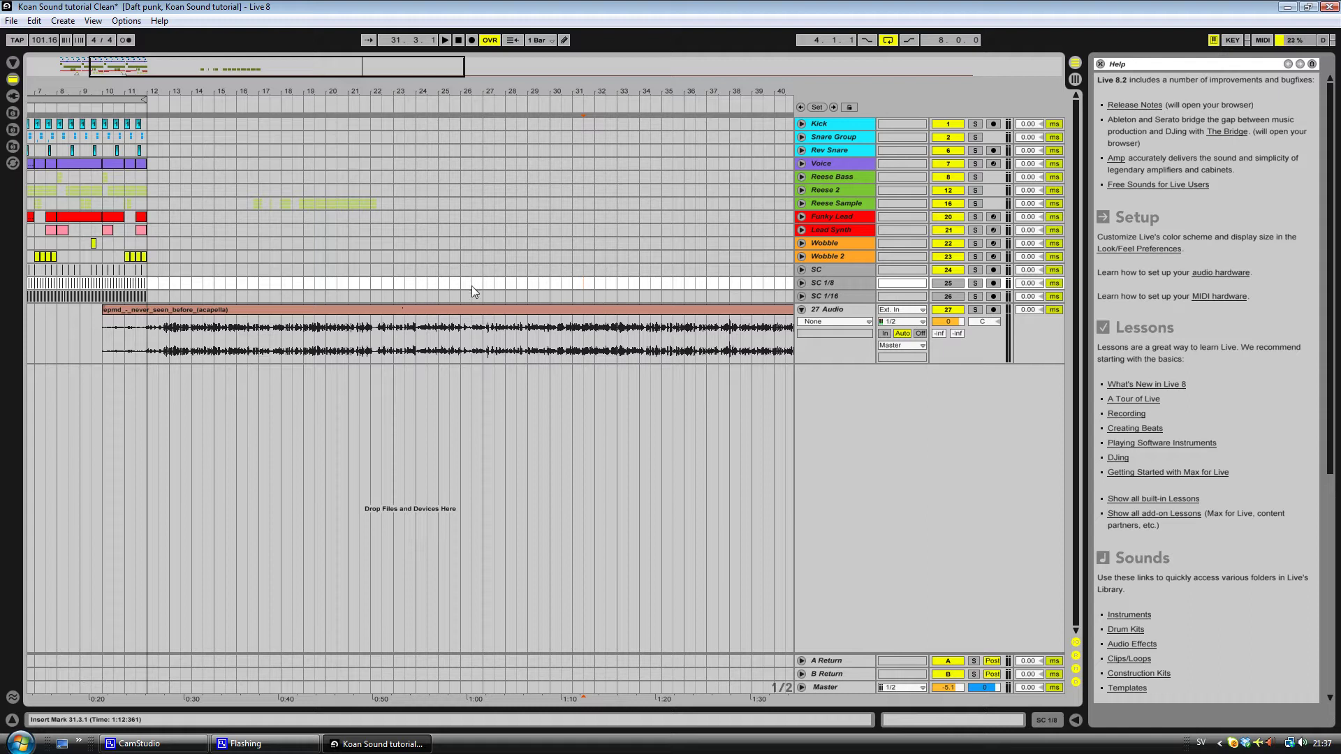
# Trim the acapella to bars 30–34.5 and drop it into 27 Audio's first clip slot
pyautogui.moveTo(558, 292); pyautogui.dragTo(662, 328)
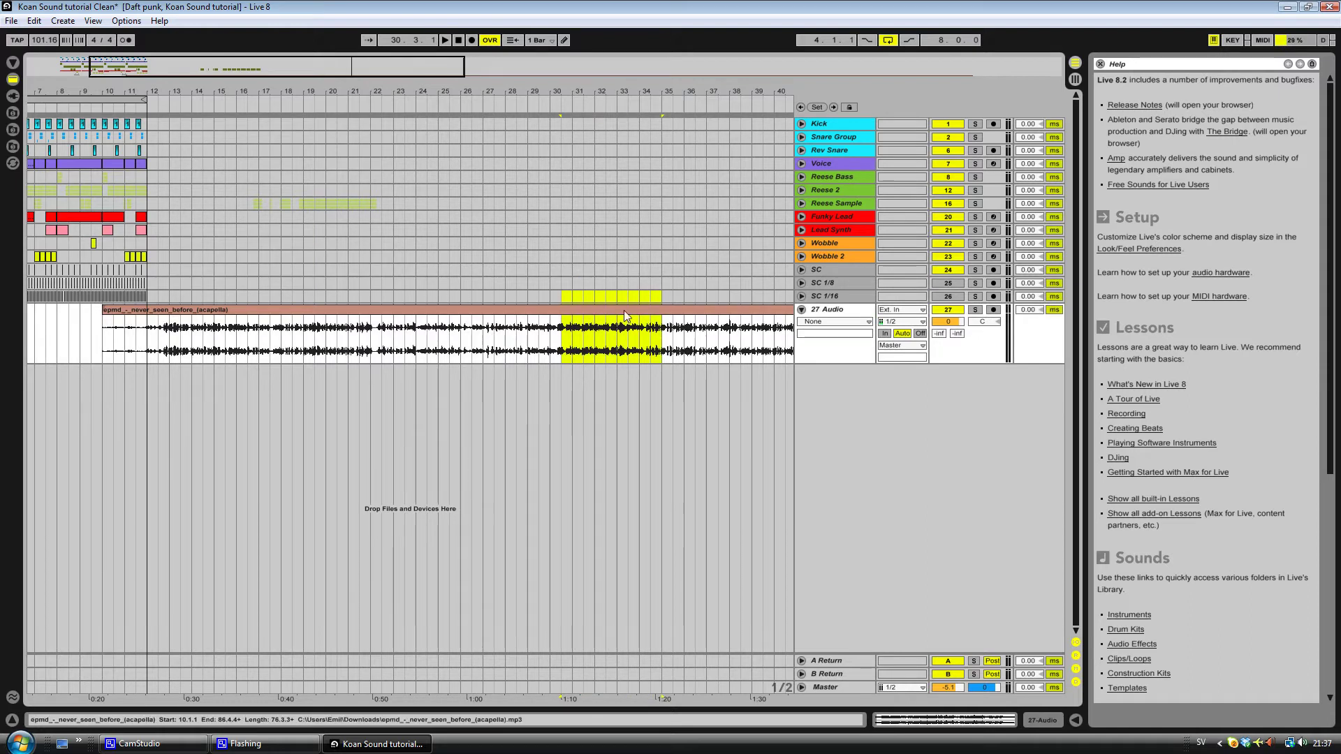
pyautogui.hotkey('ctrl', 'e')
pyautogui.click(539, 312)
pyautogui.press('Delete')
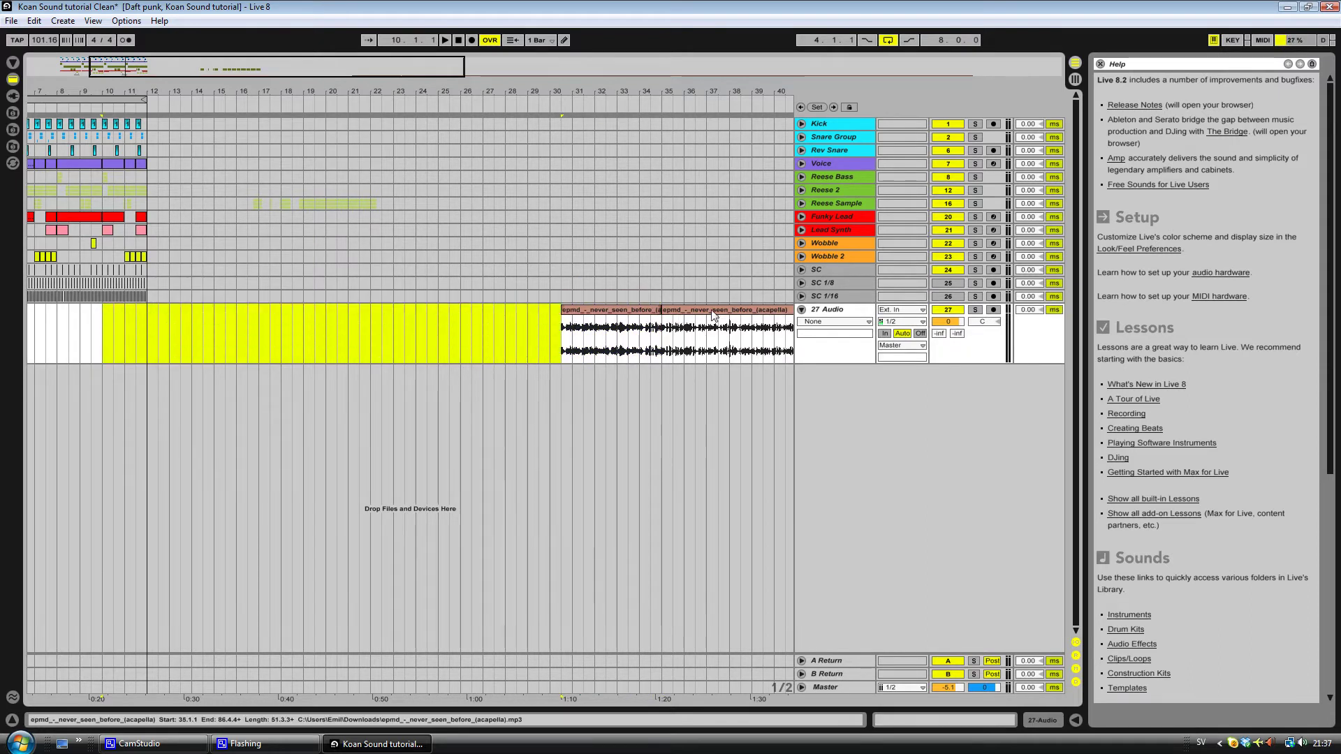
pyautogui.click(692, 312)
pyautogui.press('Delete')
pyautogui.moveTo(611, 335); pyautogui.dragTo(806, 110)
pyautogui.press('Tab')
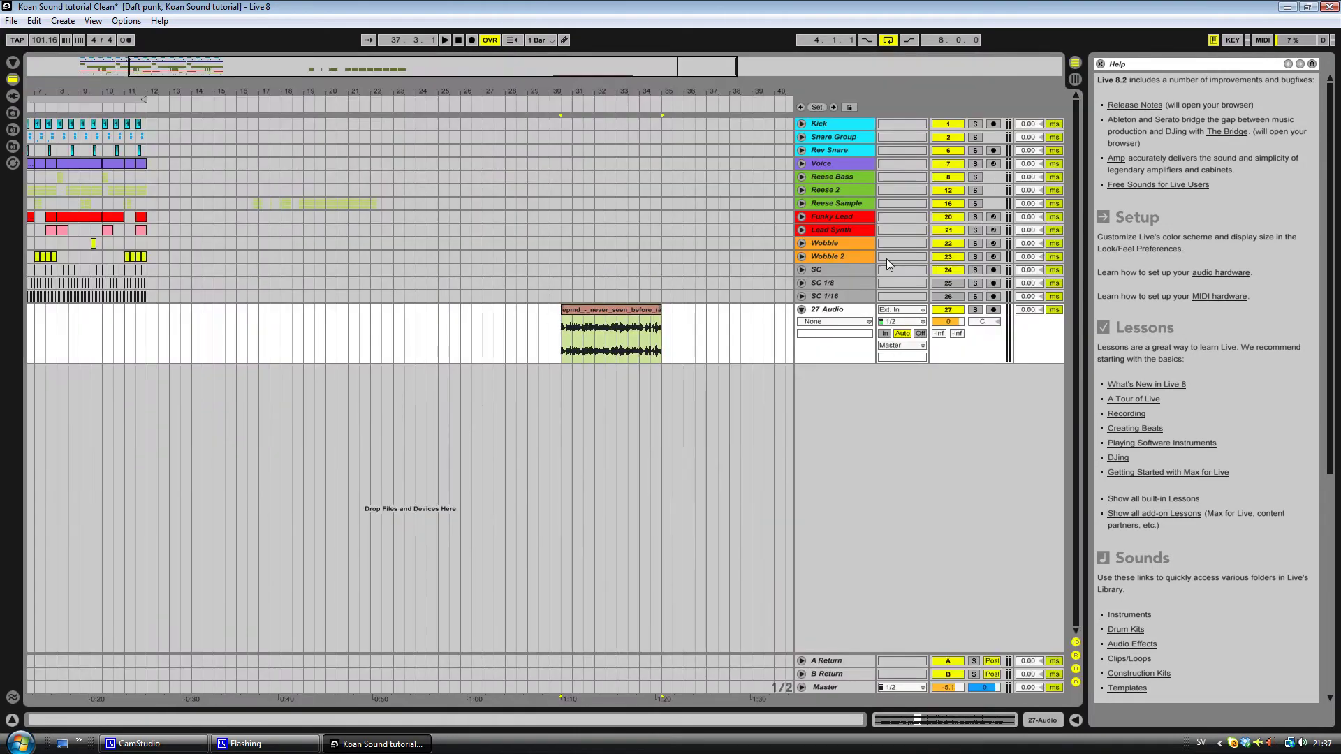
# Slice the acapella clip to a new MIDI track at 1/16 Note using the MPC Simpler SLICER preset
pyautogui.click(1075, 78)
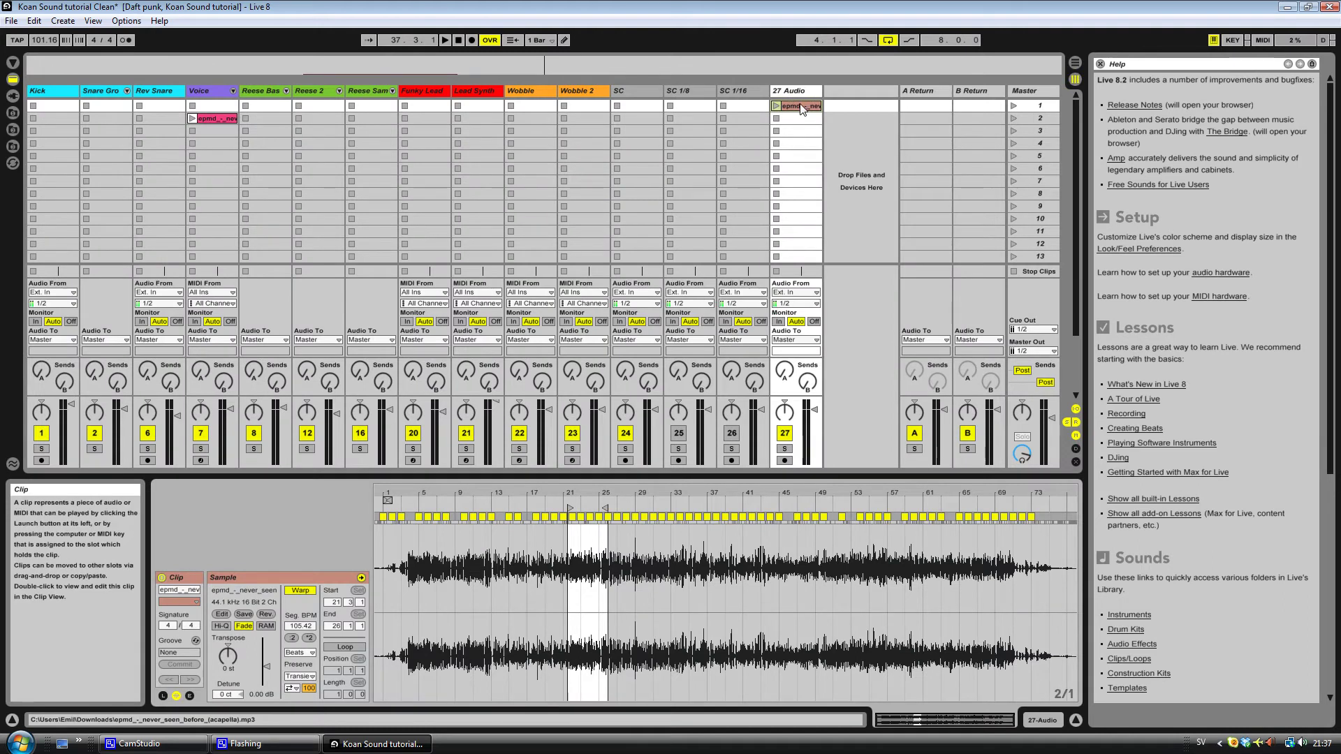
pyautogui.rightClick(803, 108)
pyautogui.click(838, 256)
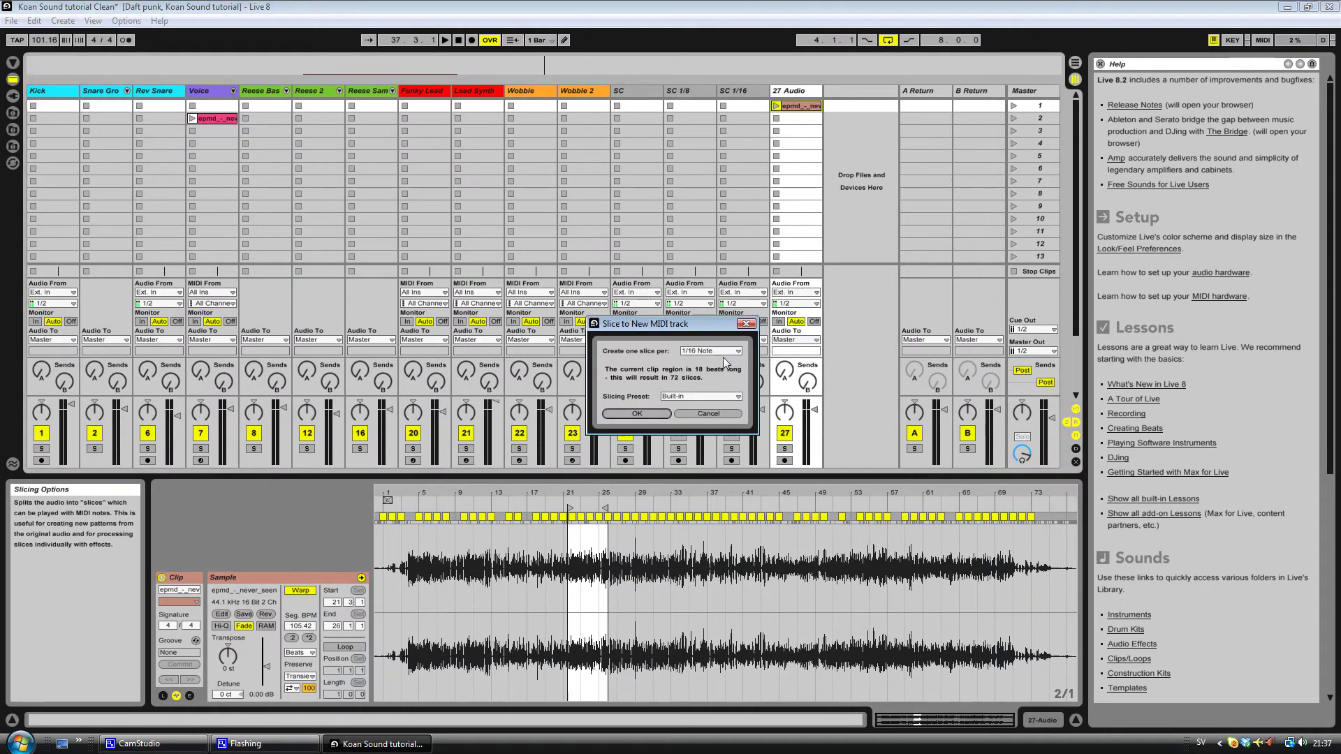
pyautogui.click(699, 396)
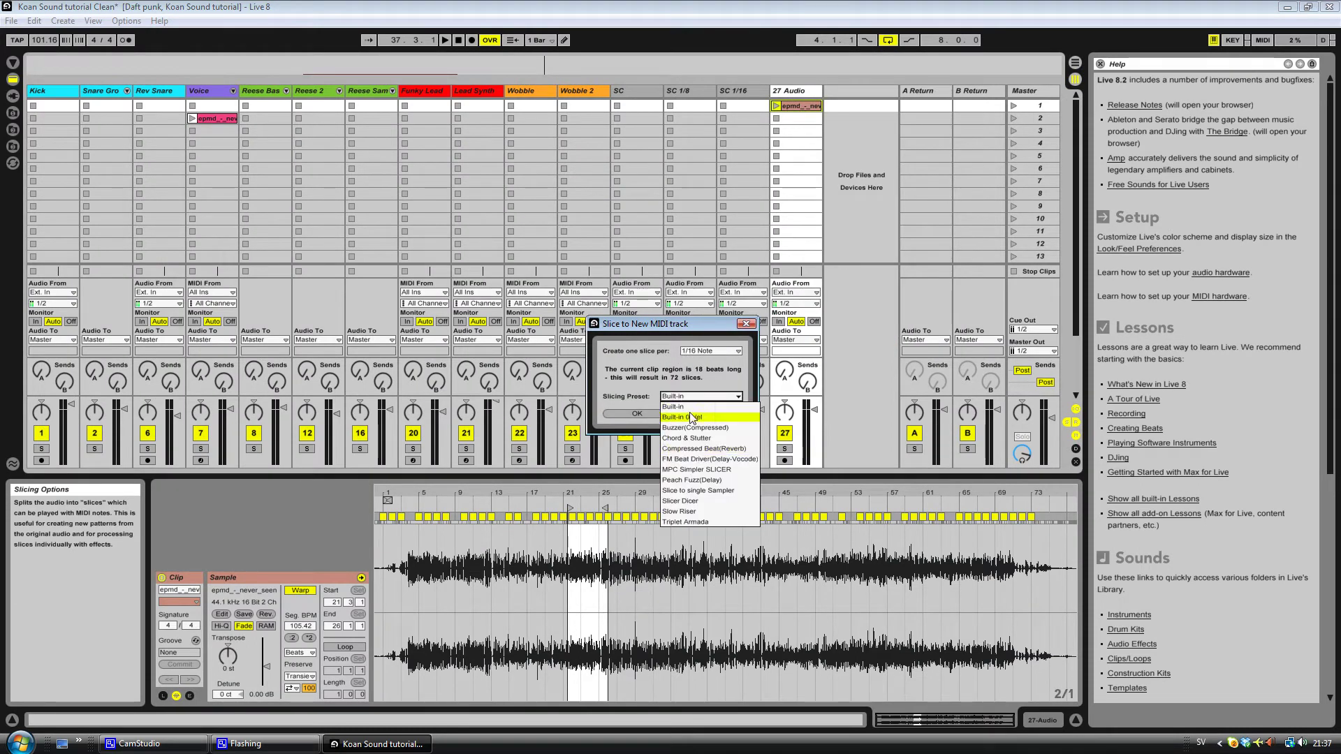
pyautogui.click(695, 476)
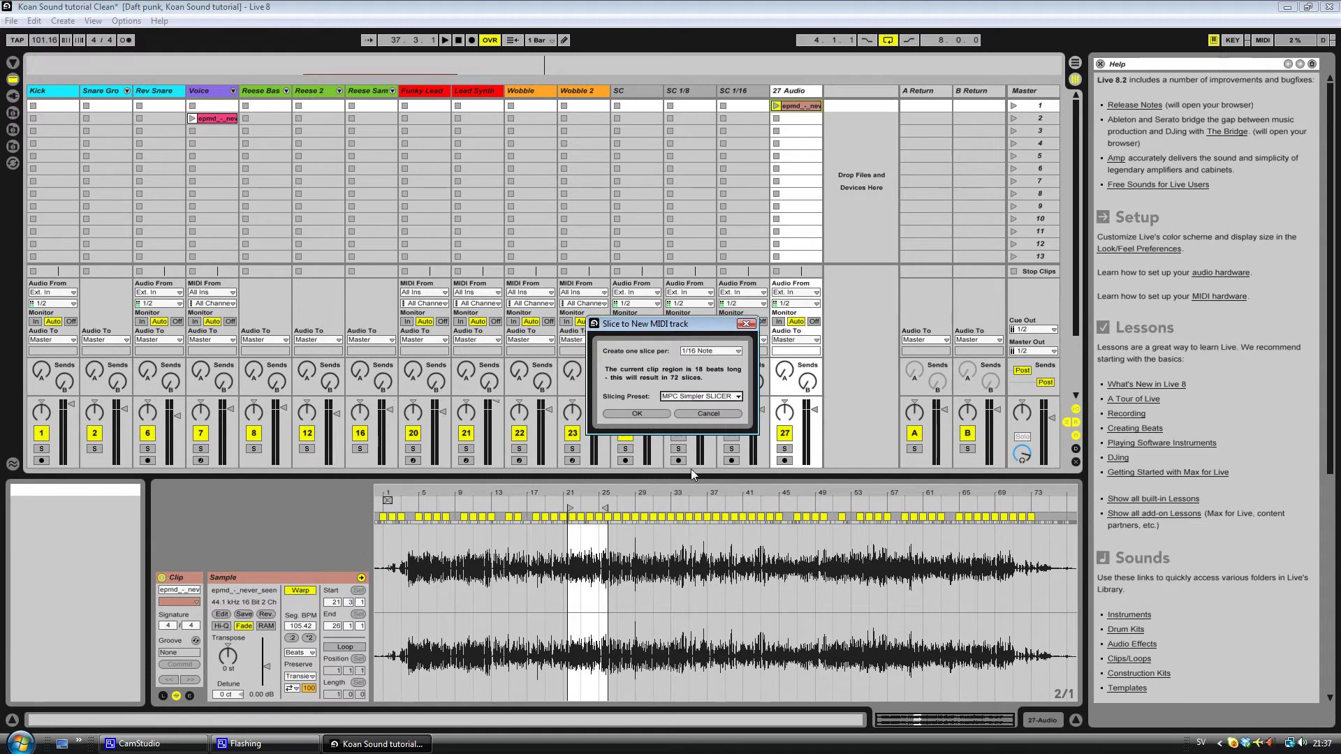
pyautogui.click(637, 414)
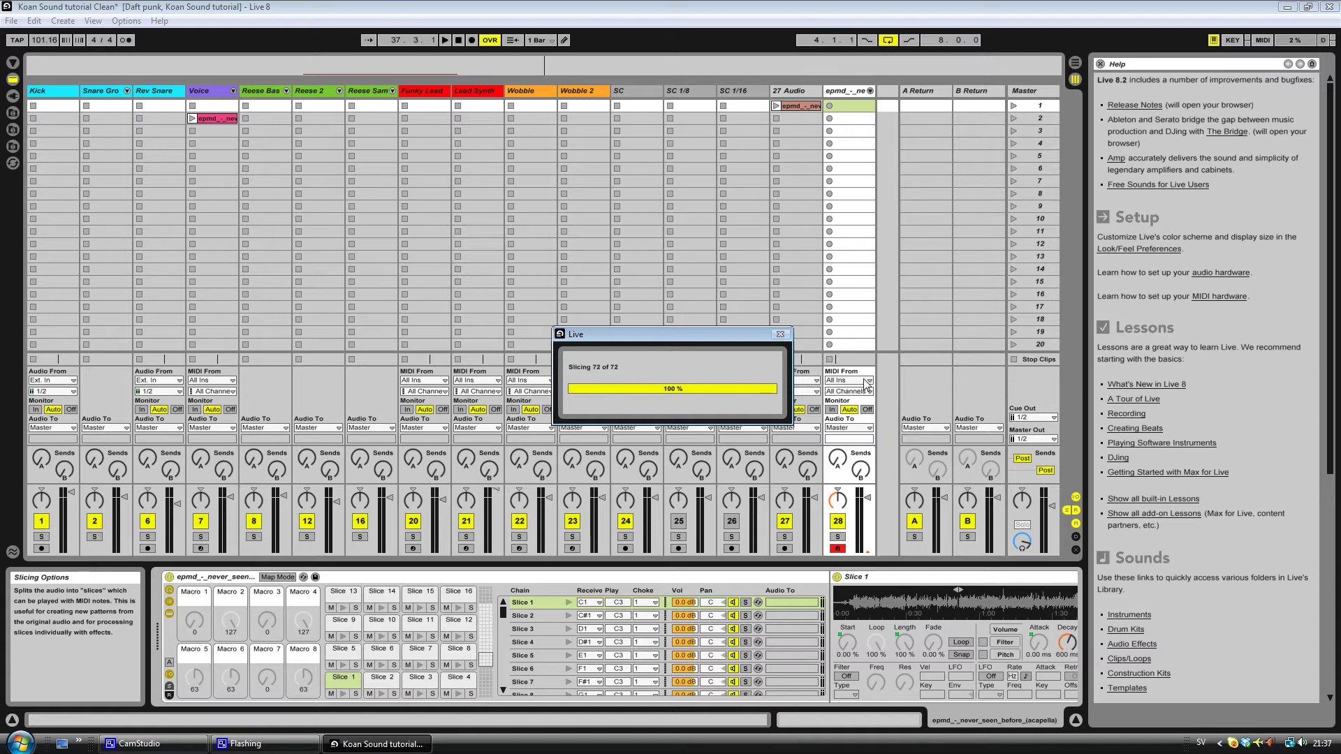
# Switch back to Arrangement View and collapse the 27 Audio track
pyautogui.click(1075, 62)
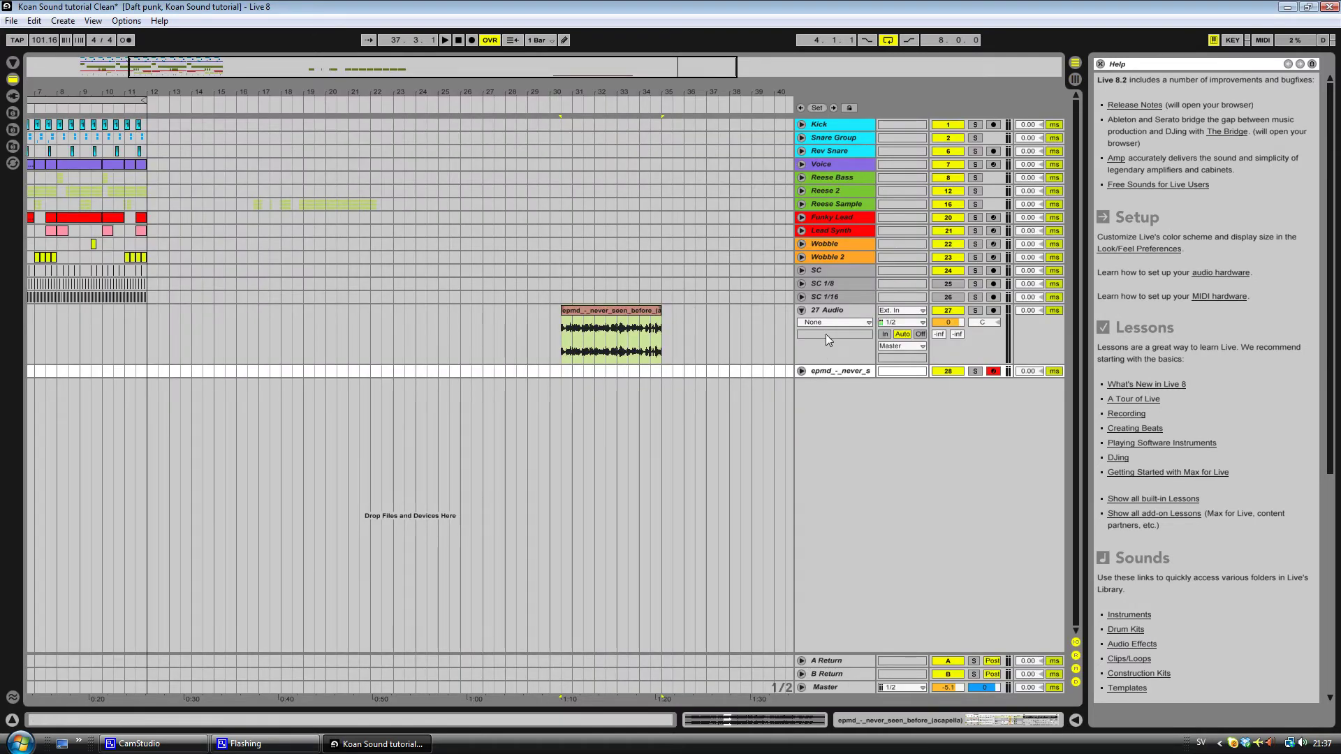
pyautogui.click(802, 311)
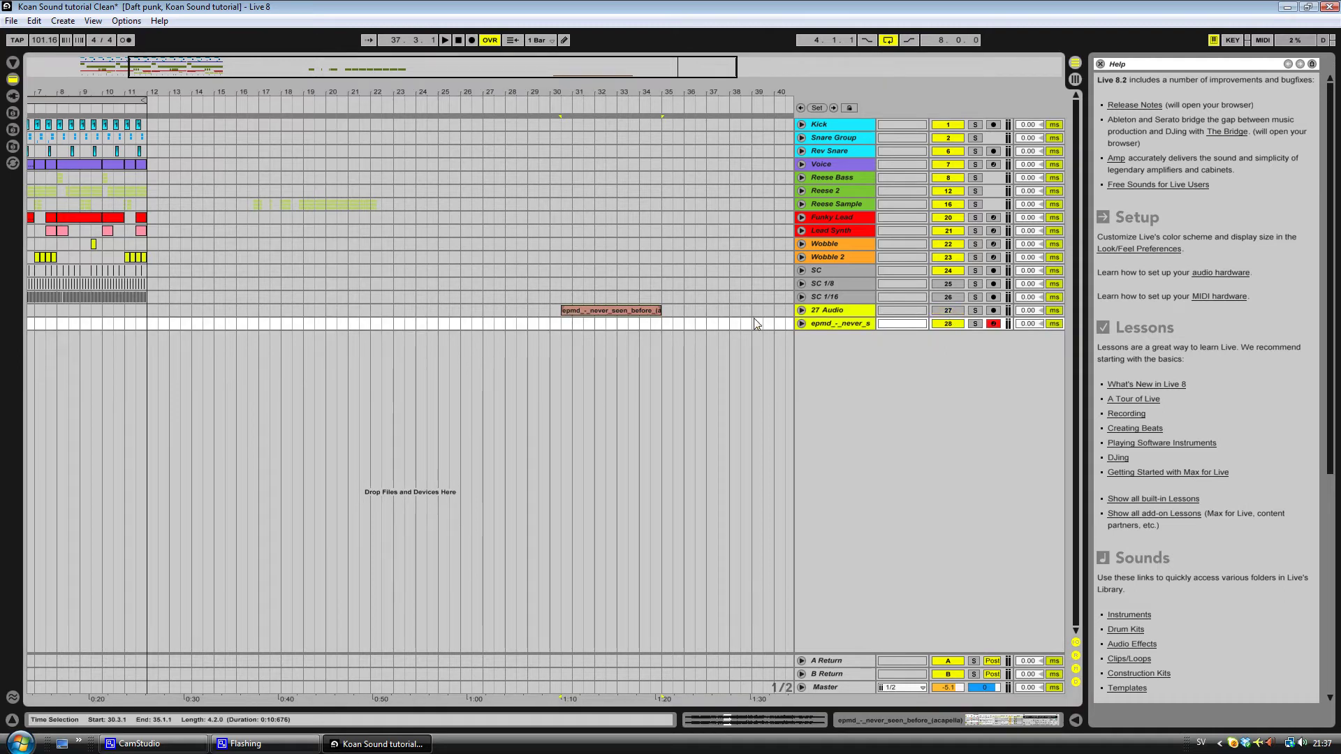
# Insert an empty MIDI clip over bars 25.3–29 on the sliced track
pyautogui.click(832, 299)
pyautogui.click(823, 322)
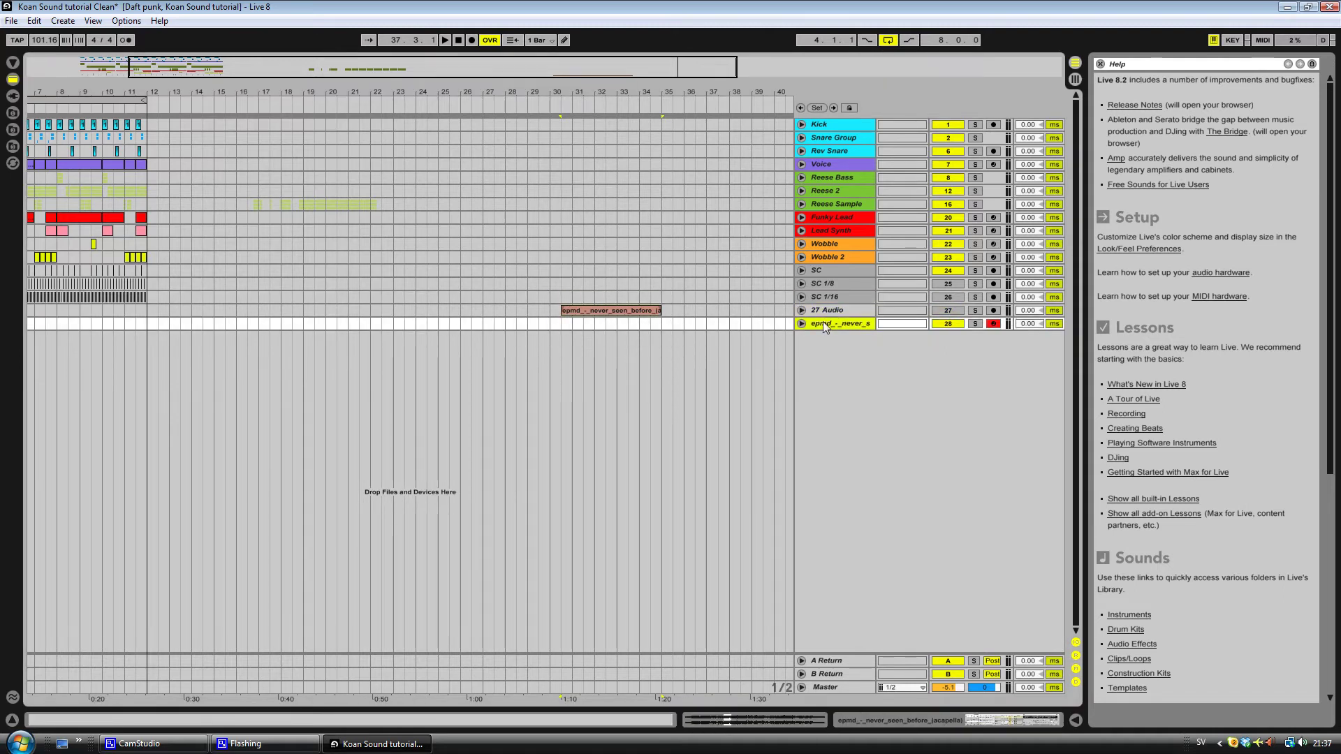
pyautogui.moveTo(449, 322); pyautogui.dragTo(528, 325)
pyautogui.rightClick(484, 325)
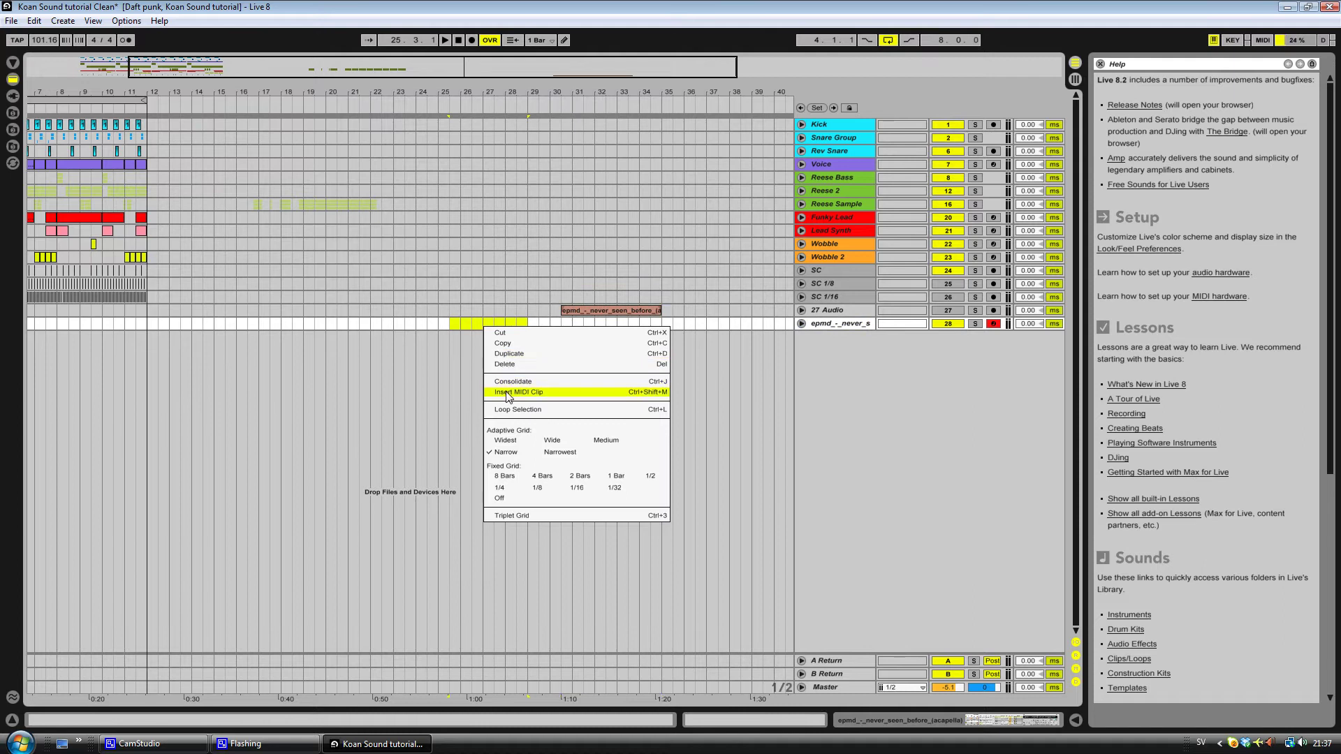
pyautogui.click(502, 395)
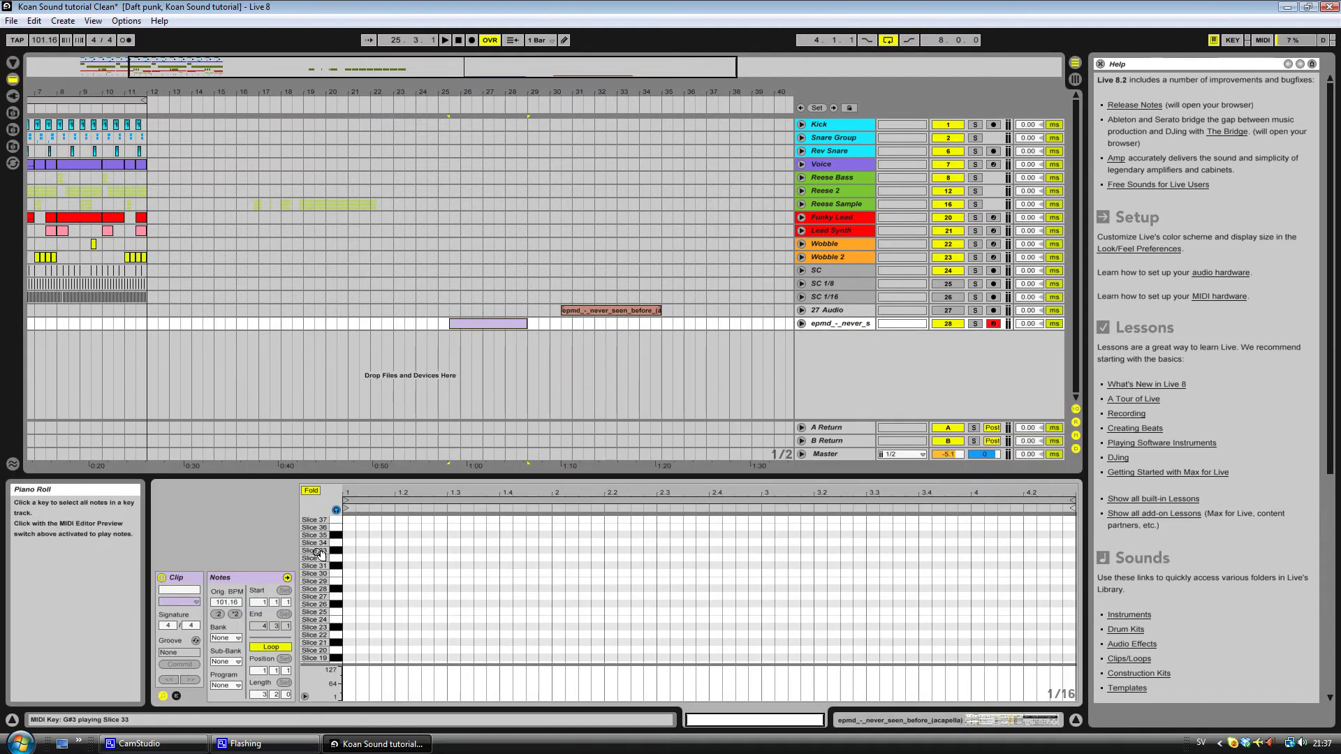
# Set the clip's note editor to a Fixed Grid of 1/8
pyautogui.scroll(2, 339, 551)
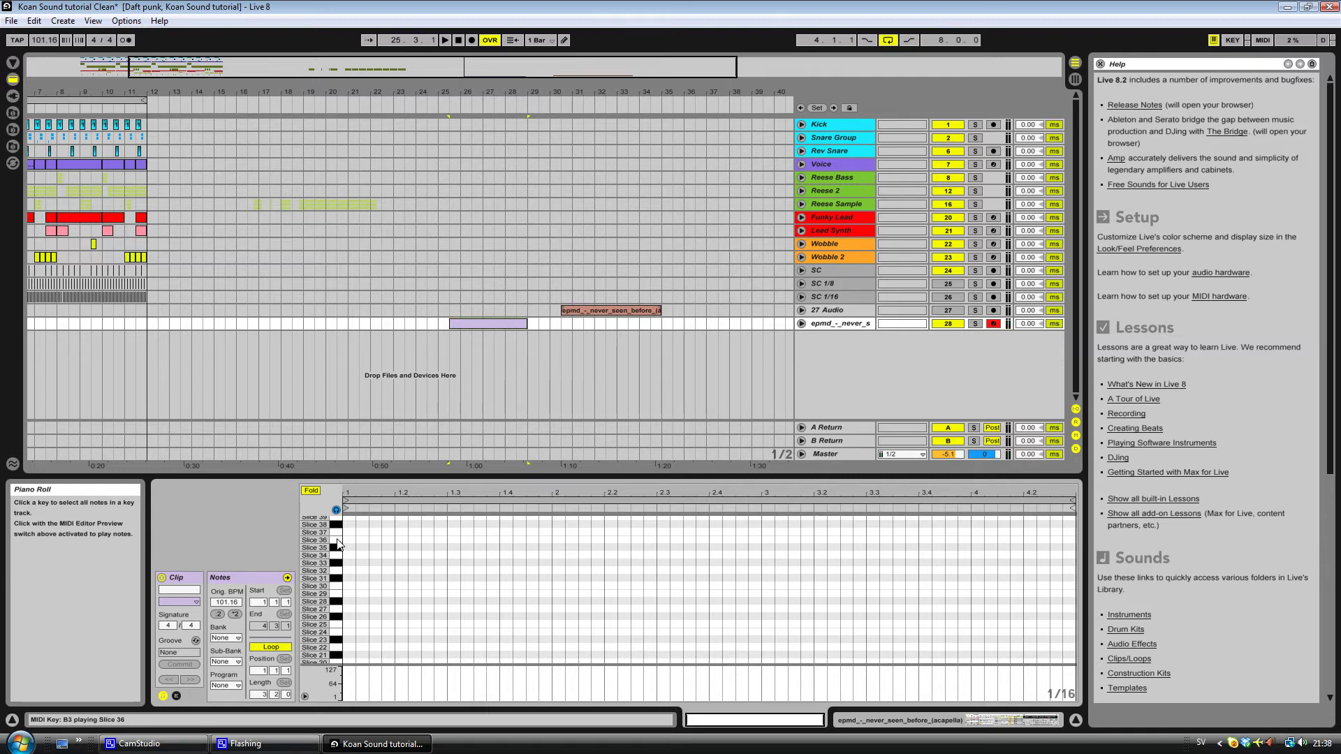
pyautogui.rightClick(388, 552)
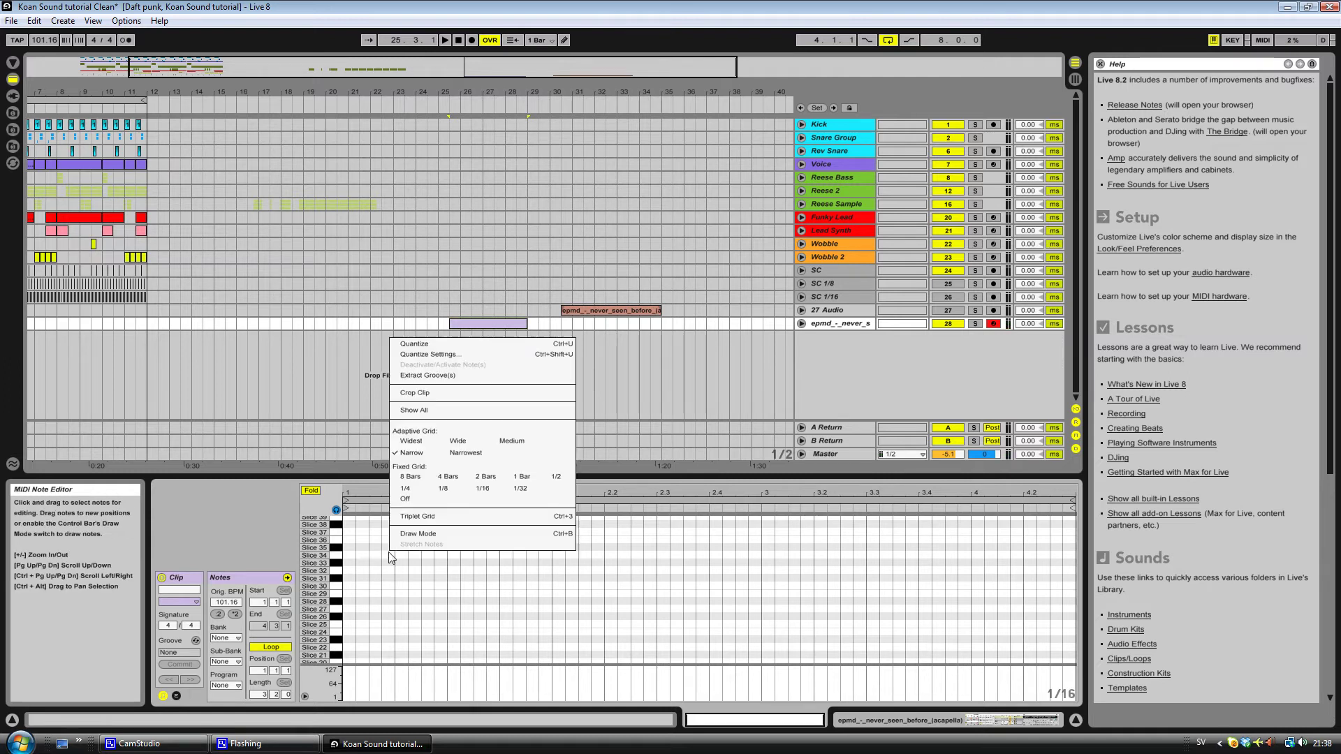
pyautogui.click(443, 489)
pyautogui.rightClick(426, 564)
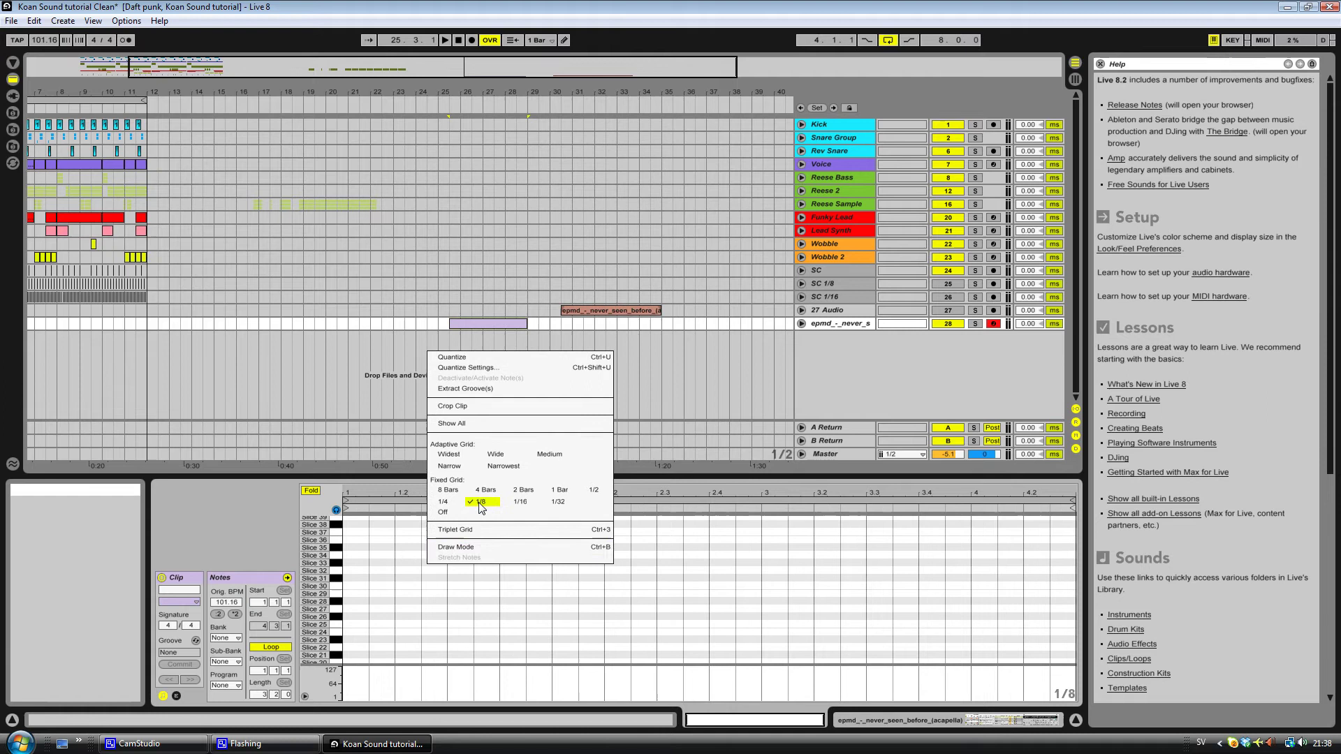
pyautogui.click(481, 507)
pyautogui.rightClick(454, 568)
pyautogui.click(509, 491)
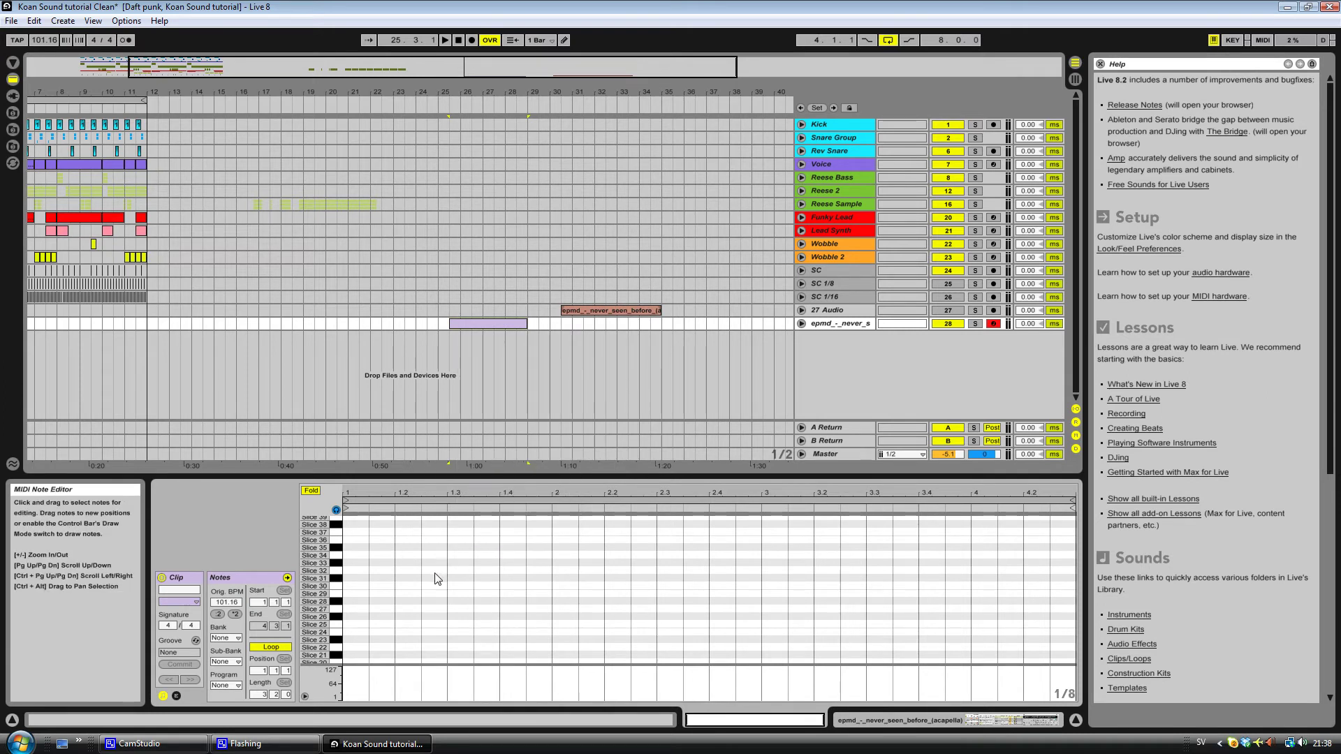
# Draw five offbeat notes on Slice 34 and play from bar 25 to hear them
pyautogui.hotkey('ctrl', 'b')
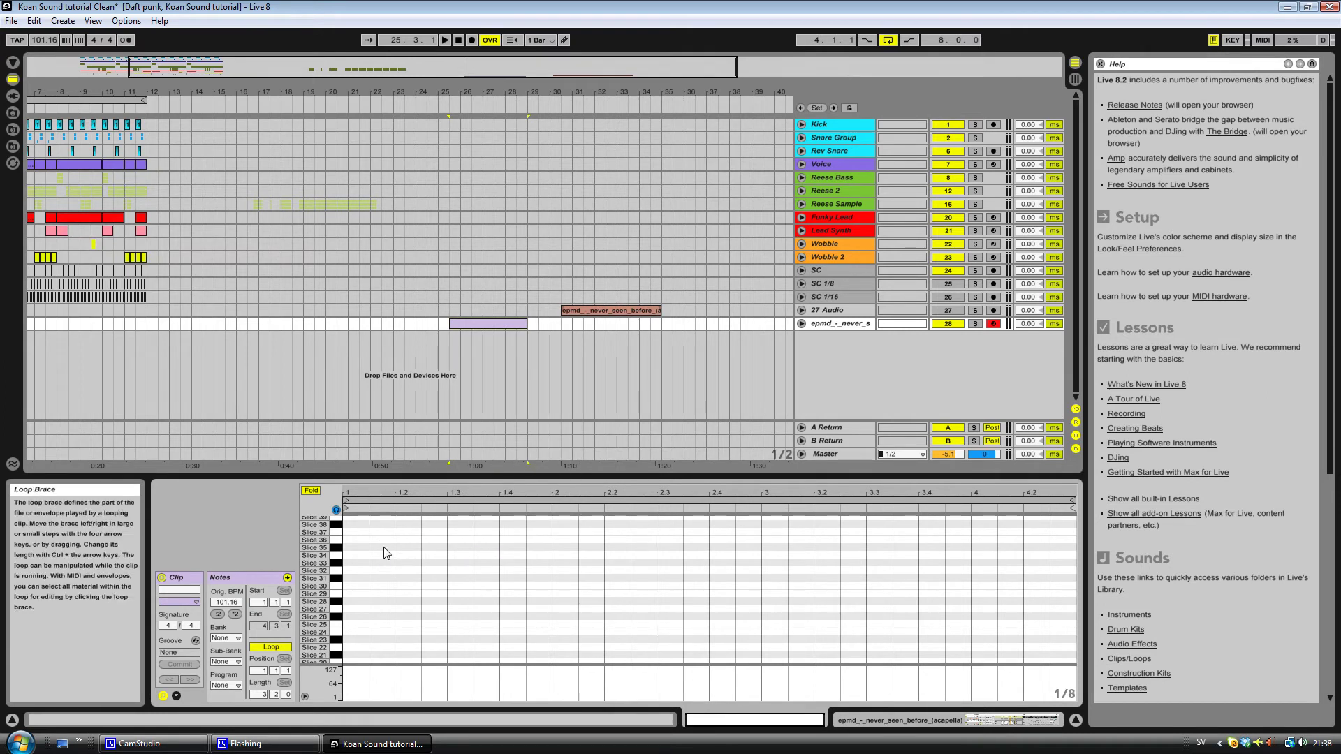
pyautogui.click(383, 554)
pyautogui.click(431, 555)
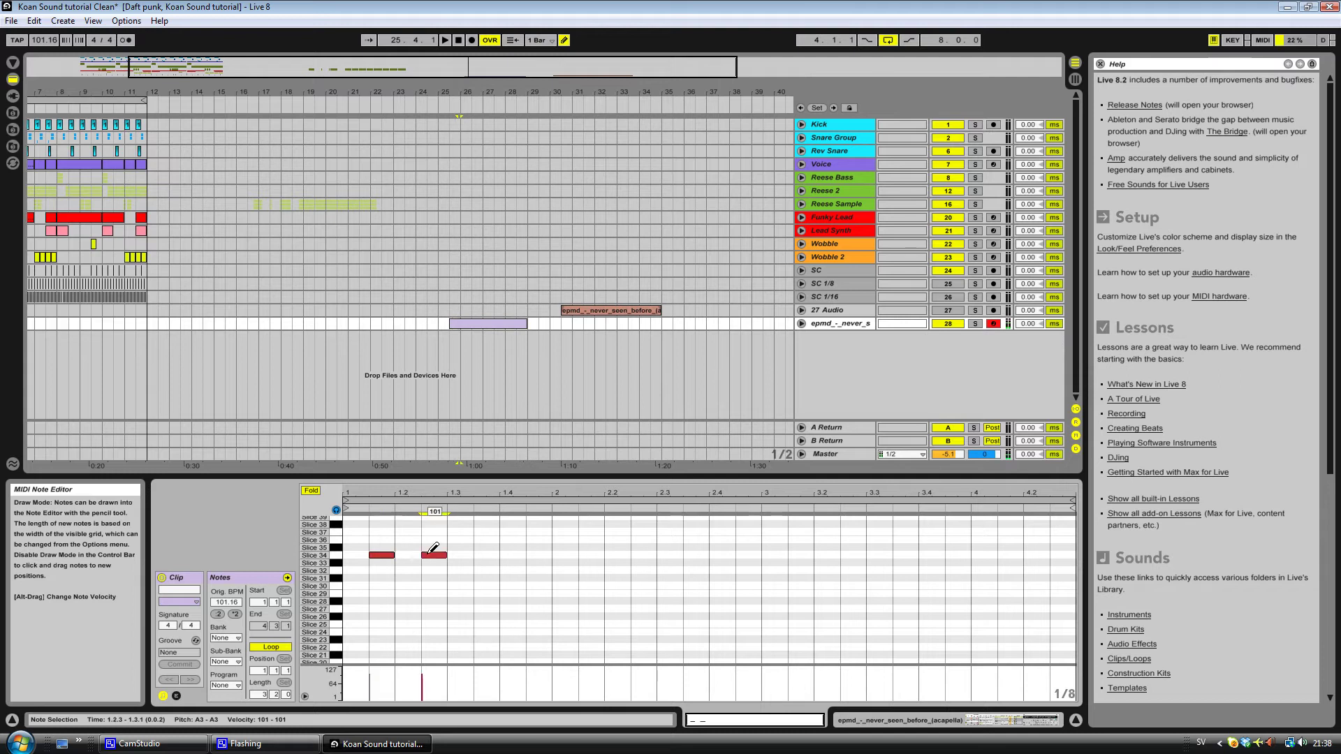
pyautogui.click(486, 553)
pyautogui.click(538, 553)
pyautogui.click(592, 554)
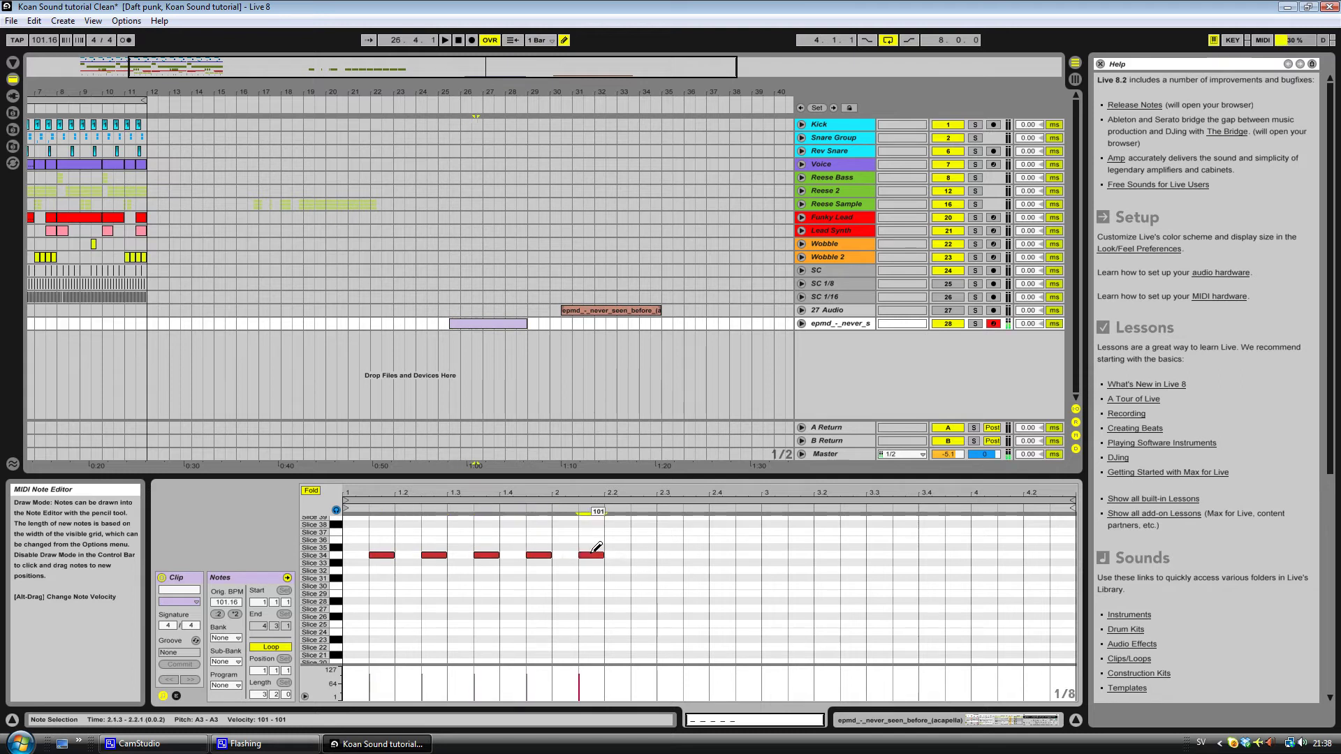
pyautogui.click(449, 107)
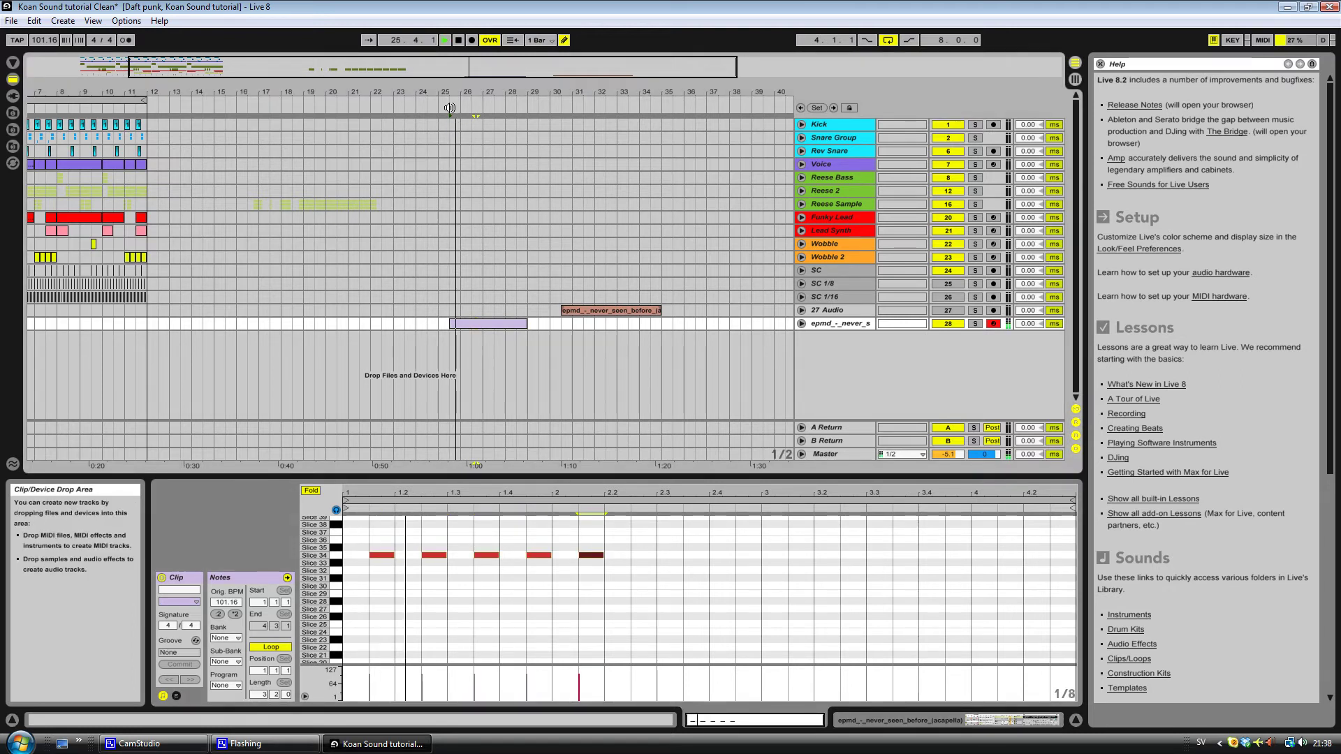
pyautogui.press('space')
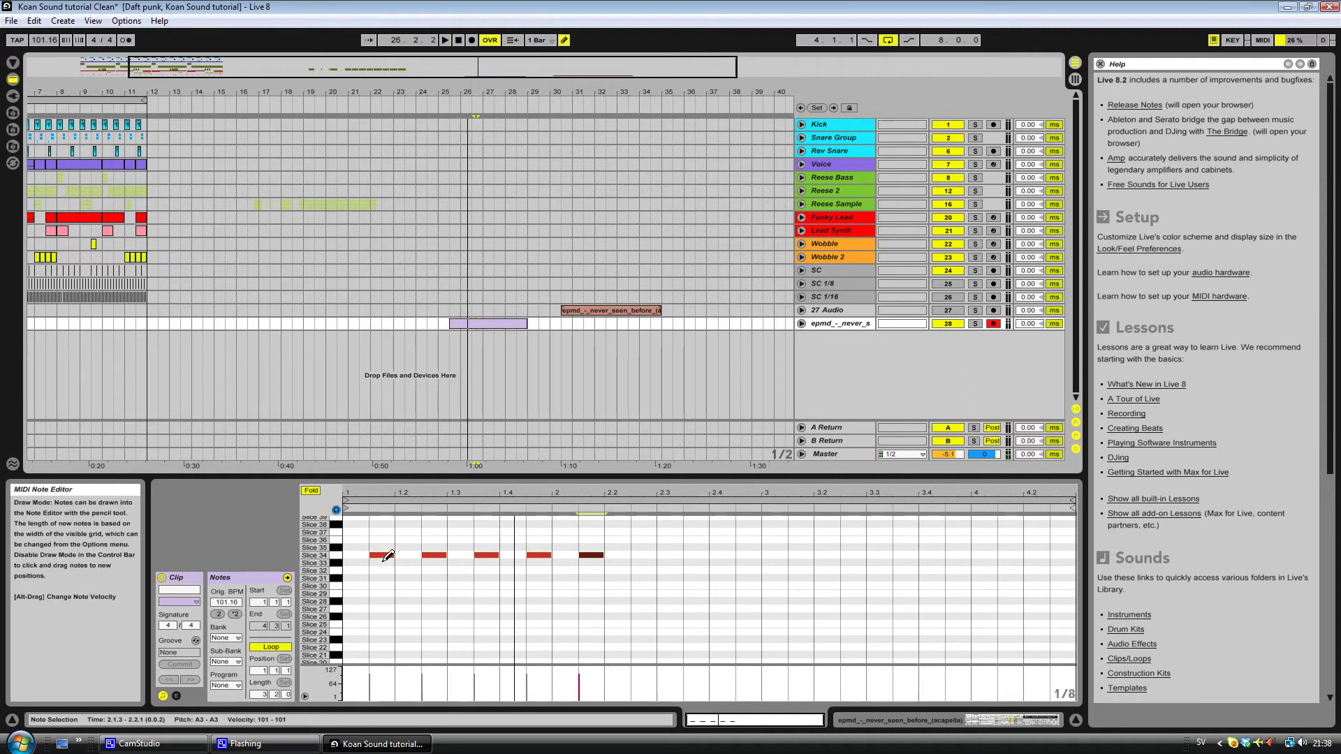
# Move the notes through Slices 23, 15 and 11, back to 15, delete them, then select both acapella tracks
pyautogui.hotkey('ctrl', 'b')
pyautogui.moveTo(378, 538); pyautogui.dragTo(671, 599)
pyautogui.press('Down')
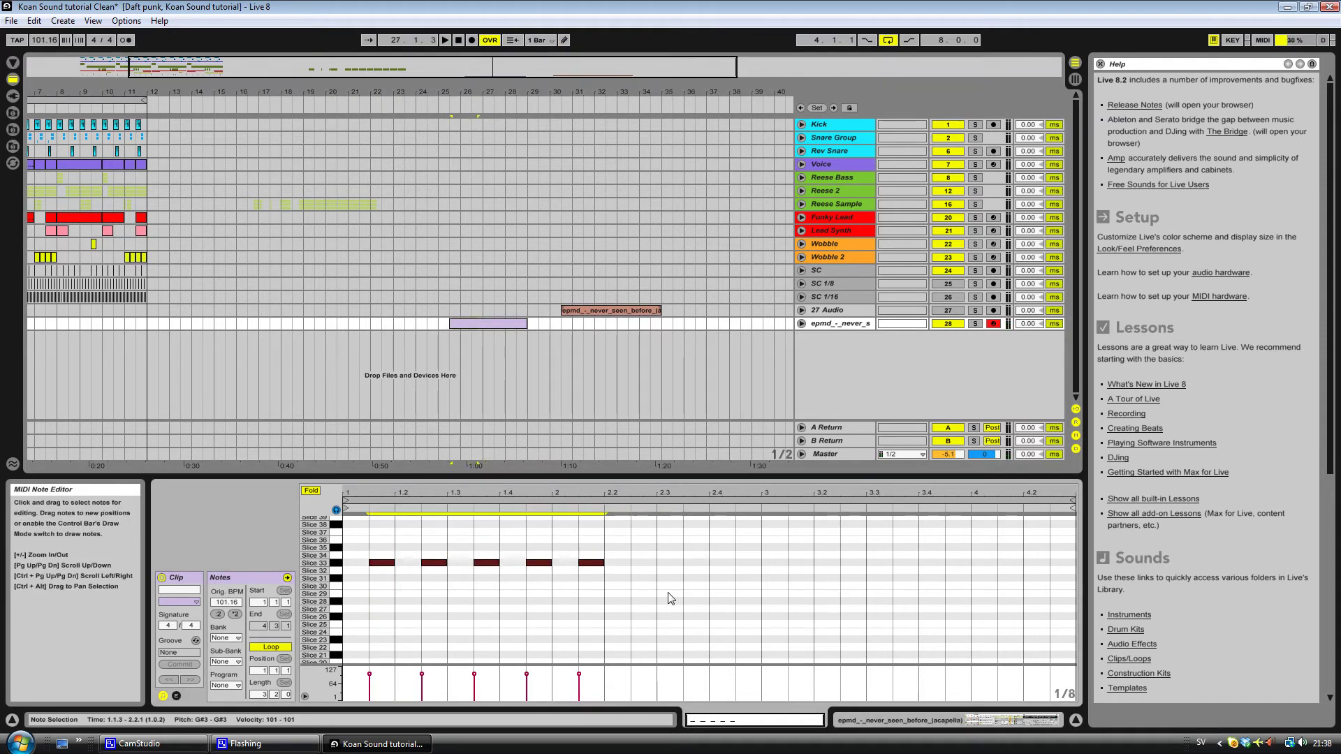
pyautogui.press('Down')
pyautogui.press('Down')
pyautogui.press('Down')
pyautogui.press('Down')
pyautogui.press('Down')
pyautogui.press('Down')
pyautogui.press('Down')
pyautogui.press('Down')
pyautogui.press('Down')
pyautogui.press('Down')
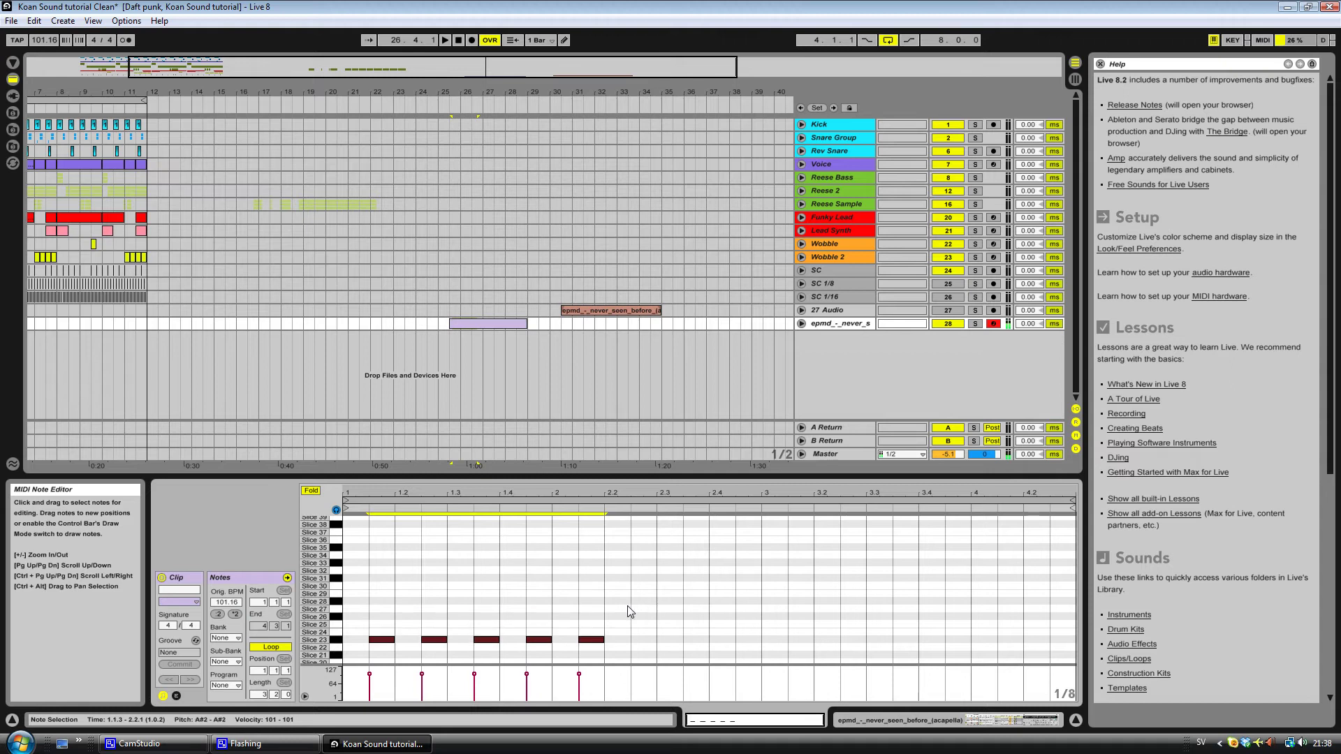
pyautogui.press('Down')
pyautogui.press('Down')
pyautogui.press('Down')
pyautogui.press('Down')
pyautogui.press('Down')
pyautogui.press('Down')
pyautogui.press('Down')
pyautogui.press('Down')
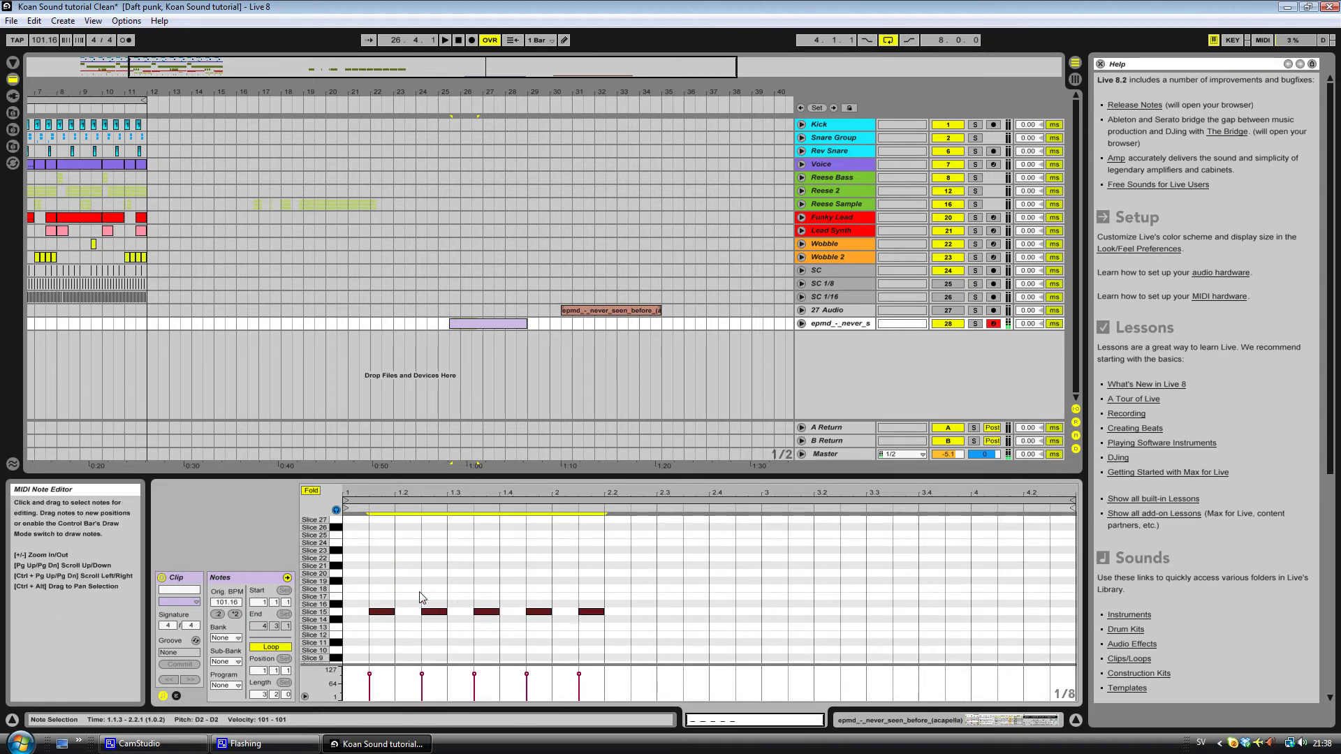
pyautogui.press('Down')
pyautogui.press('Down')
pyautogui.press('Down')
pyautogui.press('Down')
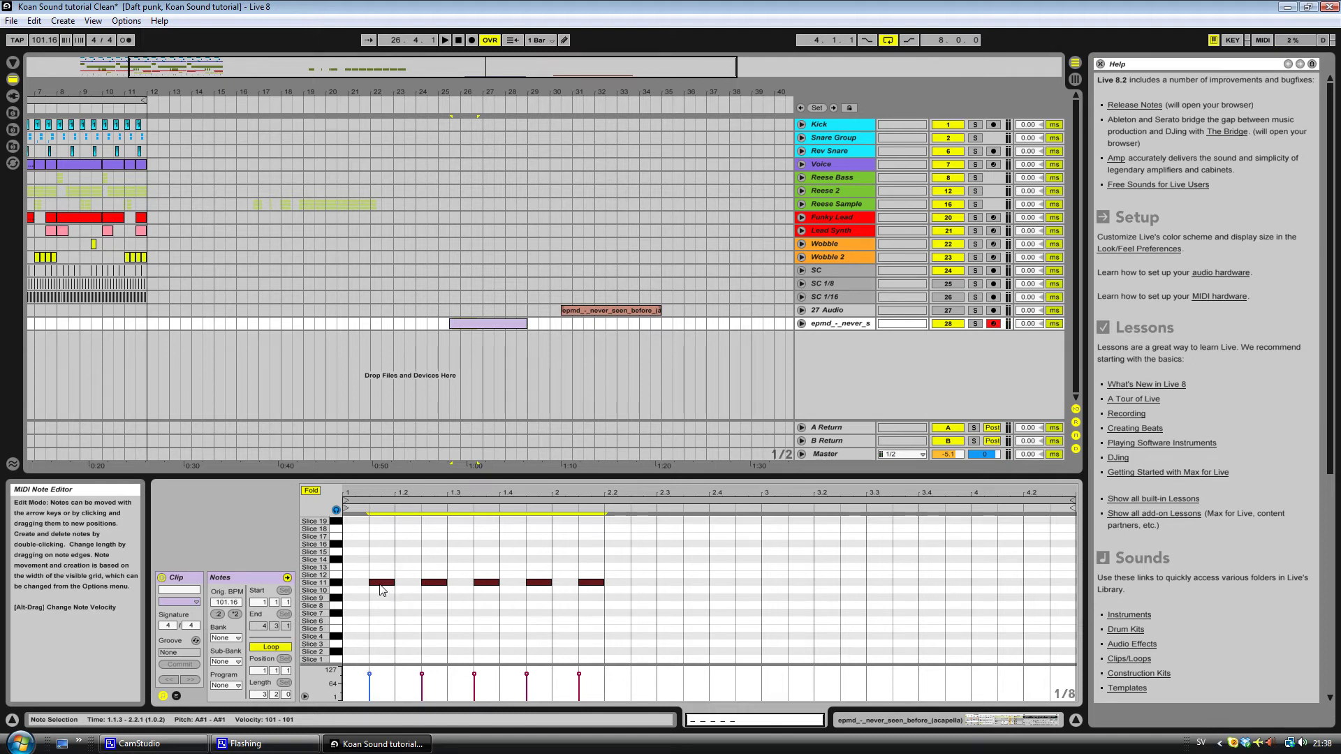
pyautogui.moveTo(381, 585); pyautogui.dragTo(392, 647)
pyautogui.click(392, 607)
pyautogui.press('Delete')
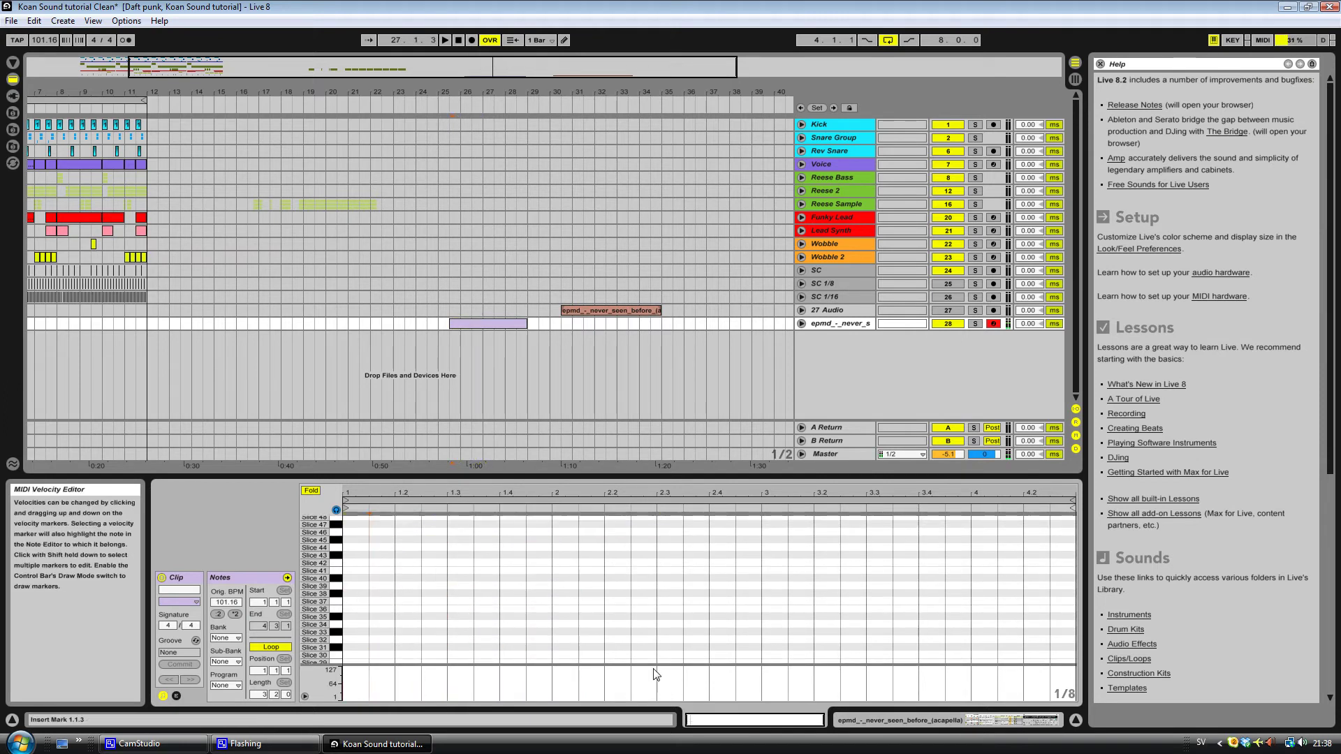
pyautogui.click(846, 308)
pyautogui.click(839, 323)
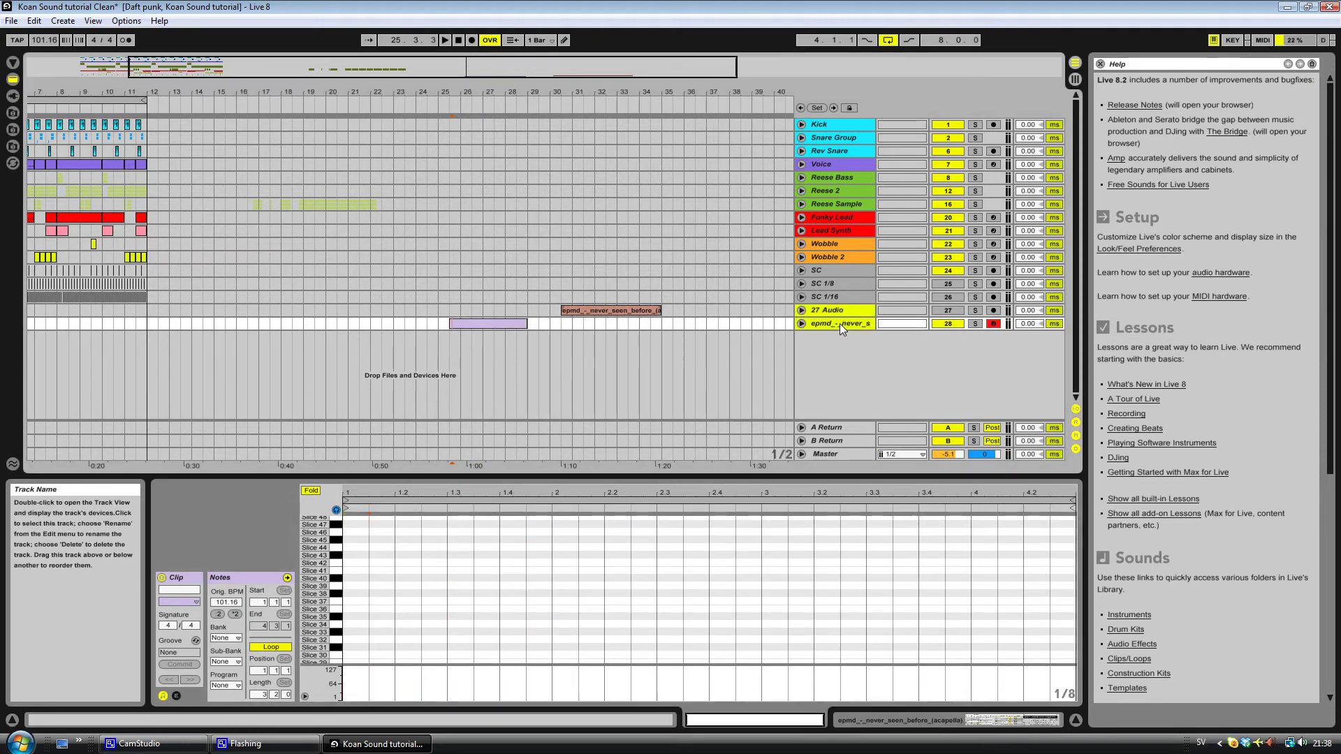
# Delete the two leftover acapella tracks and open the soloed Voice track's device chain
pyautogui.press('Delete')
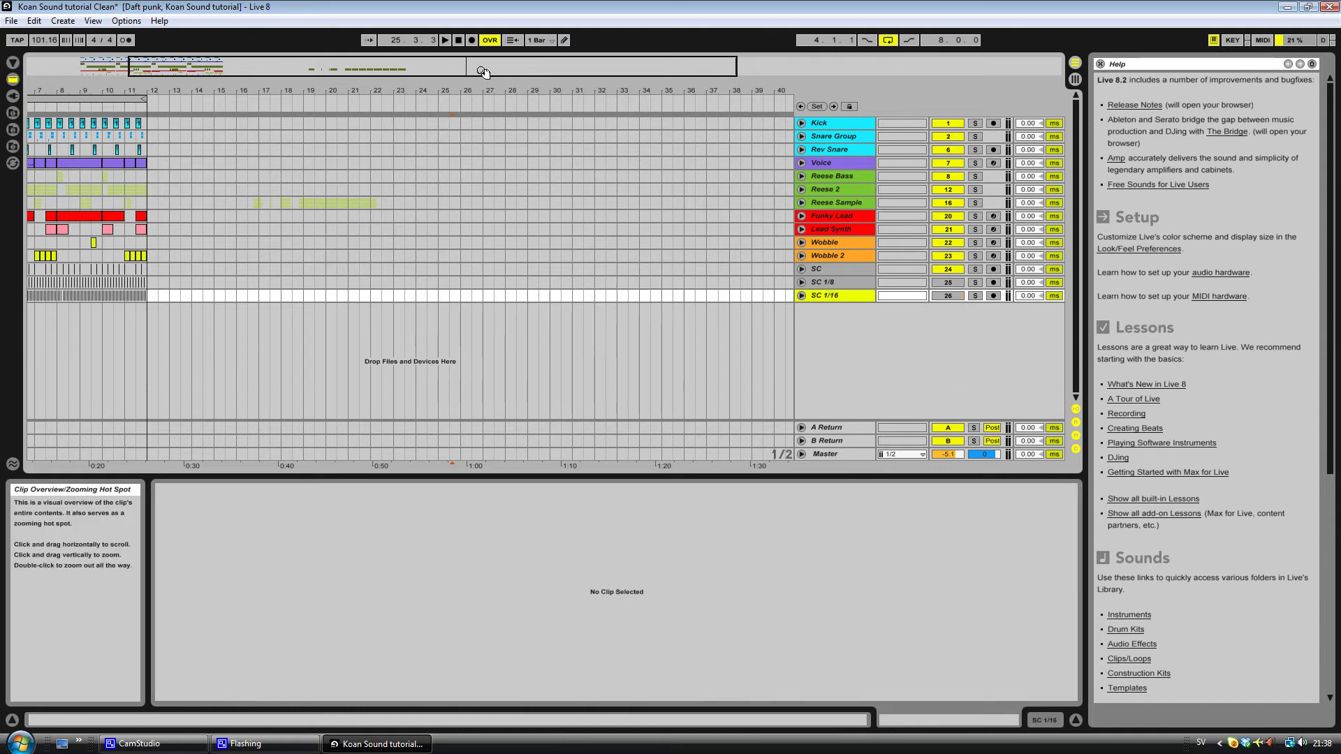
pyautogui.hscroll(-5, 411, 280)
pyautogui.click(828, 158)
pyautogui.doubleClick(828, 160)
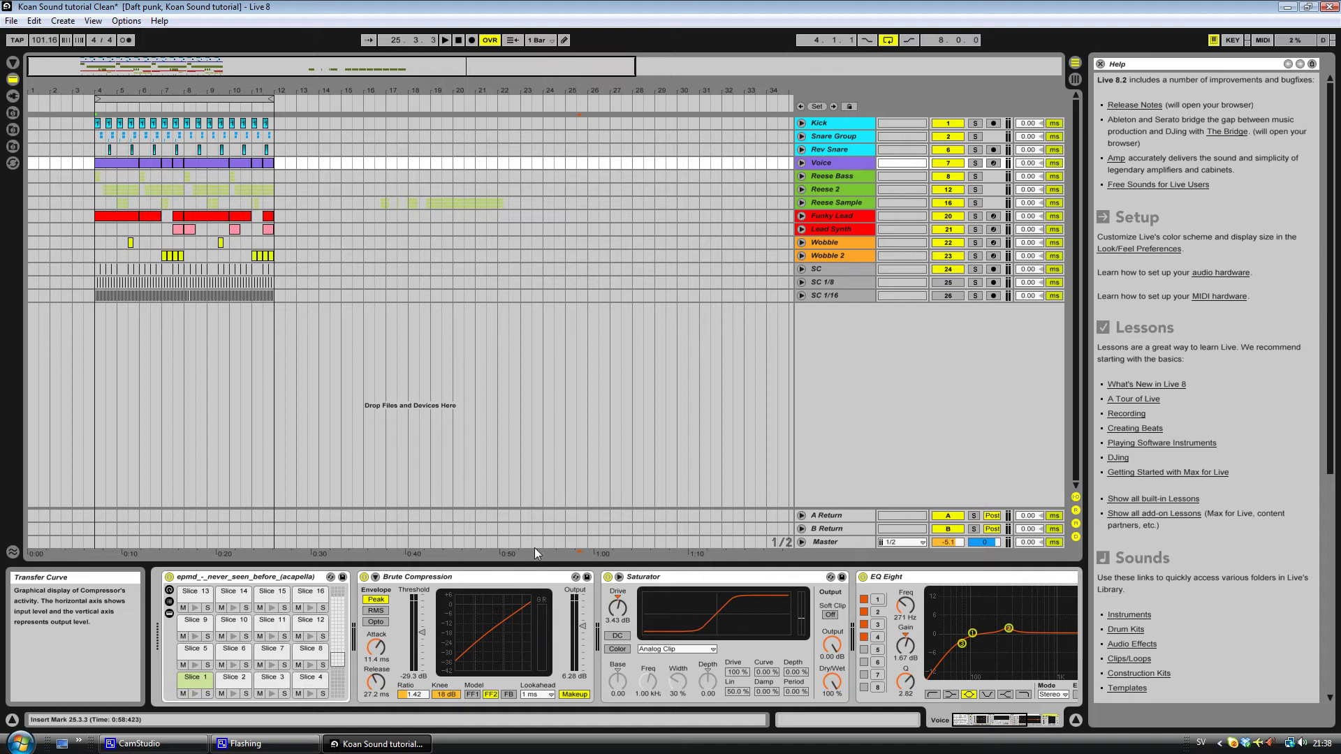
pyautogui.click(974, 162)
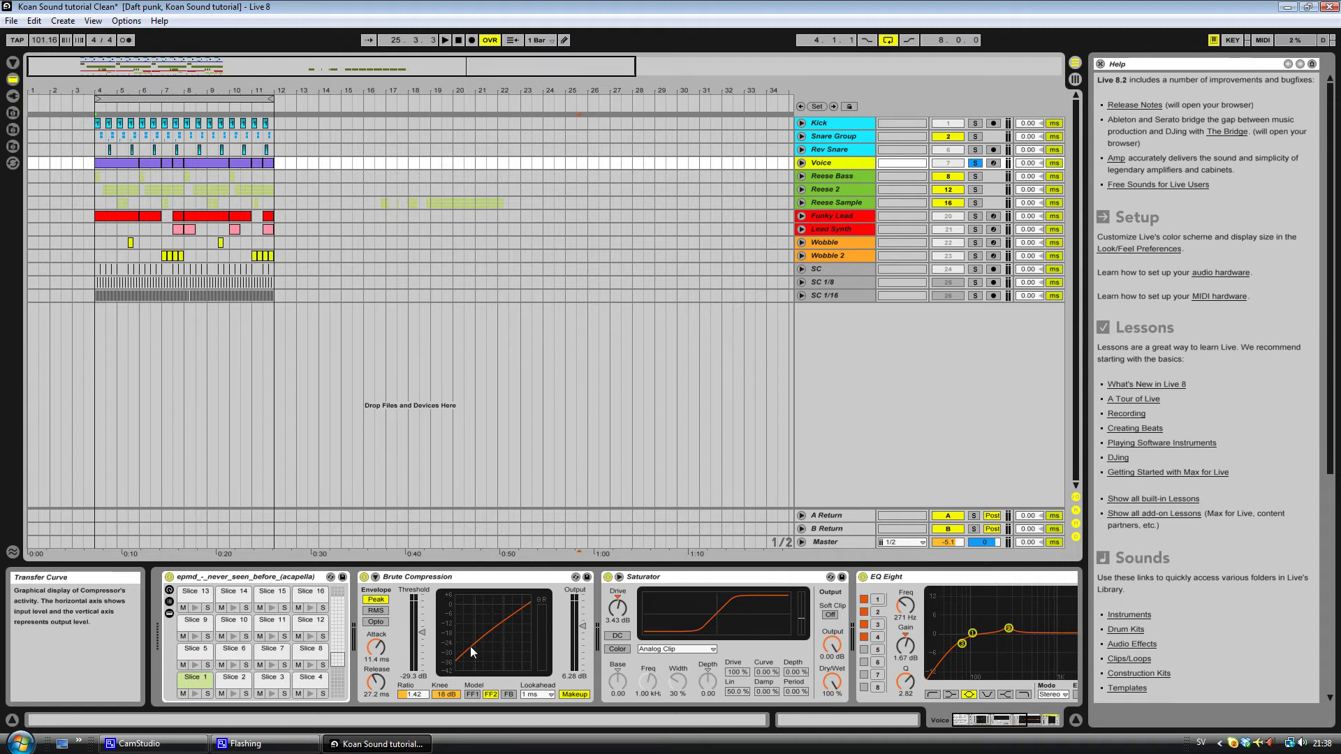
# Bypass and re-enable Brute Compression during playback, then select the Saturator
pyautogui.click(364, 577)
pyautogui.press('space')
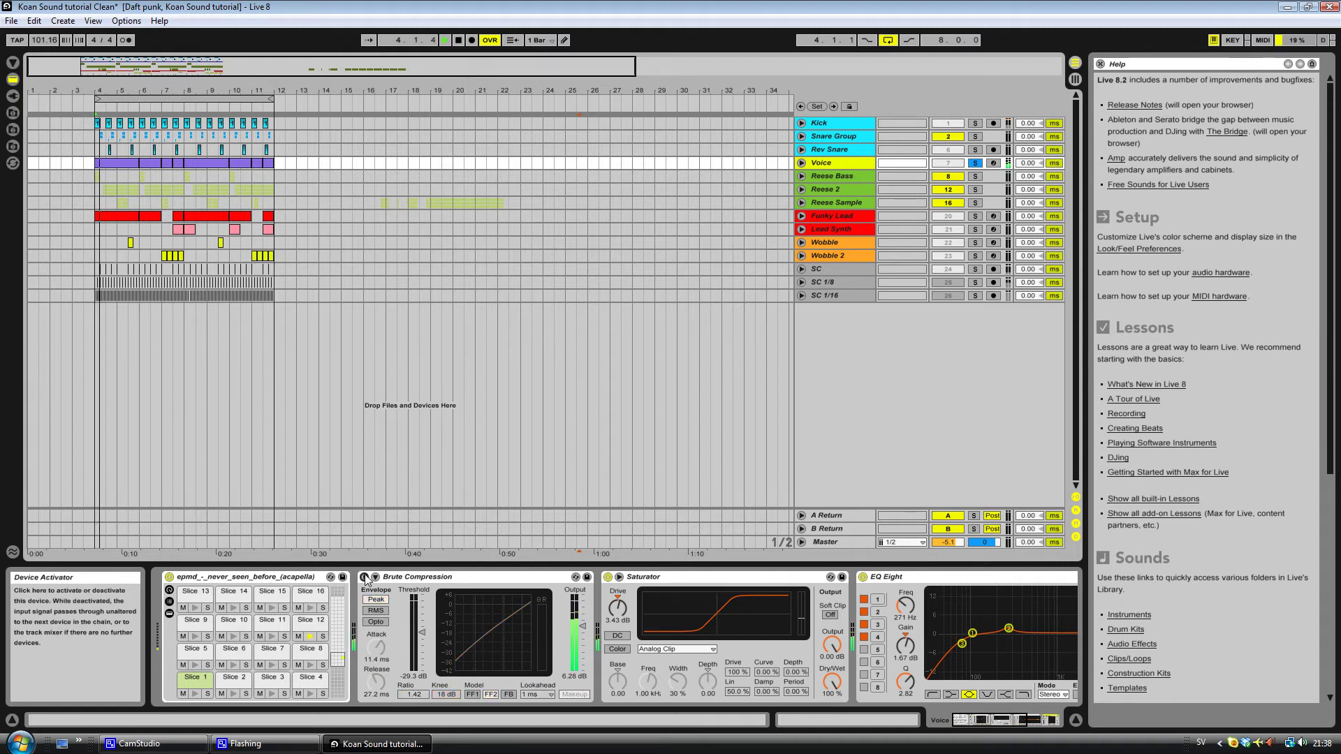
pyautogui.click(365, 577)
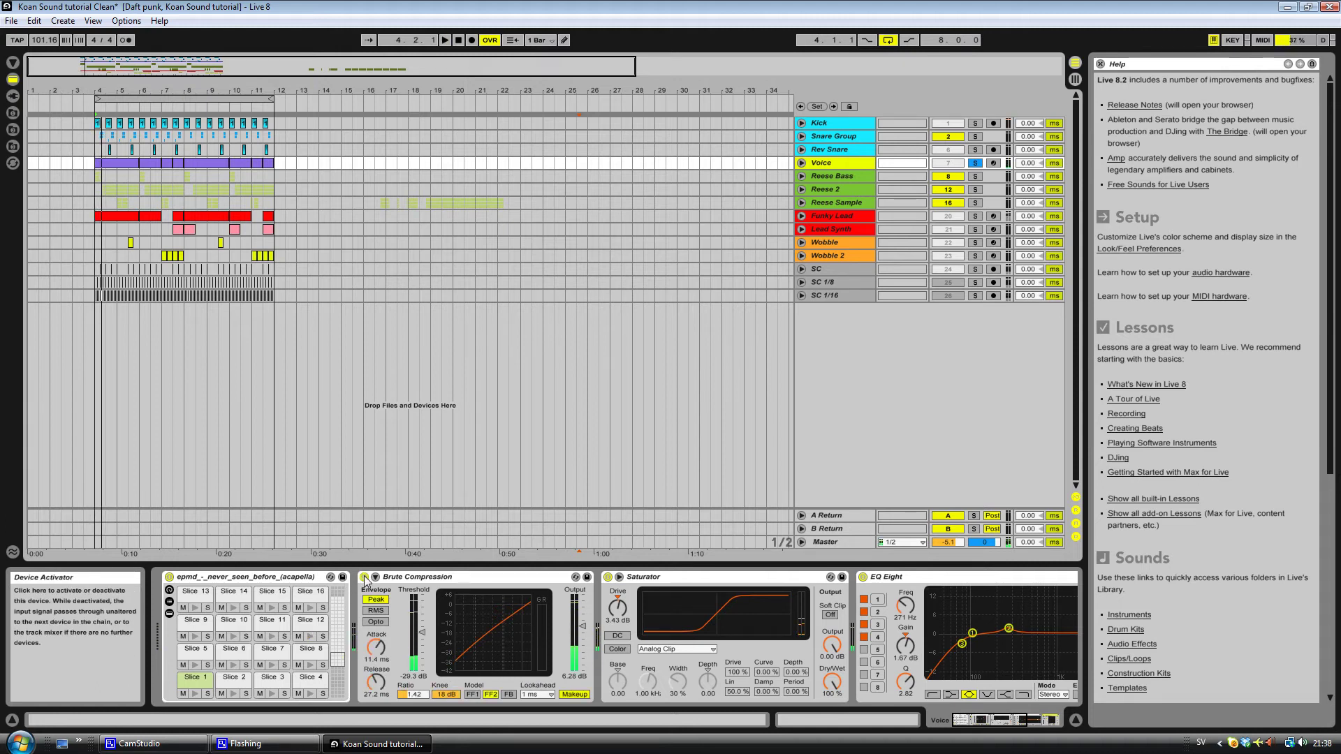
pyautogui.click(655, 577)
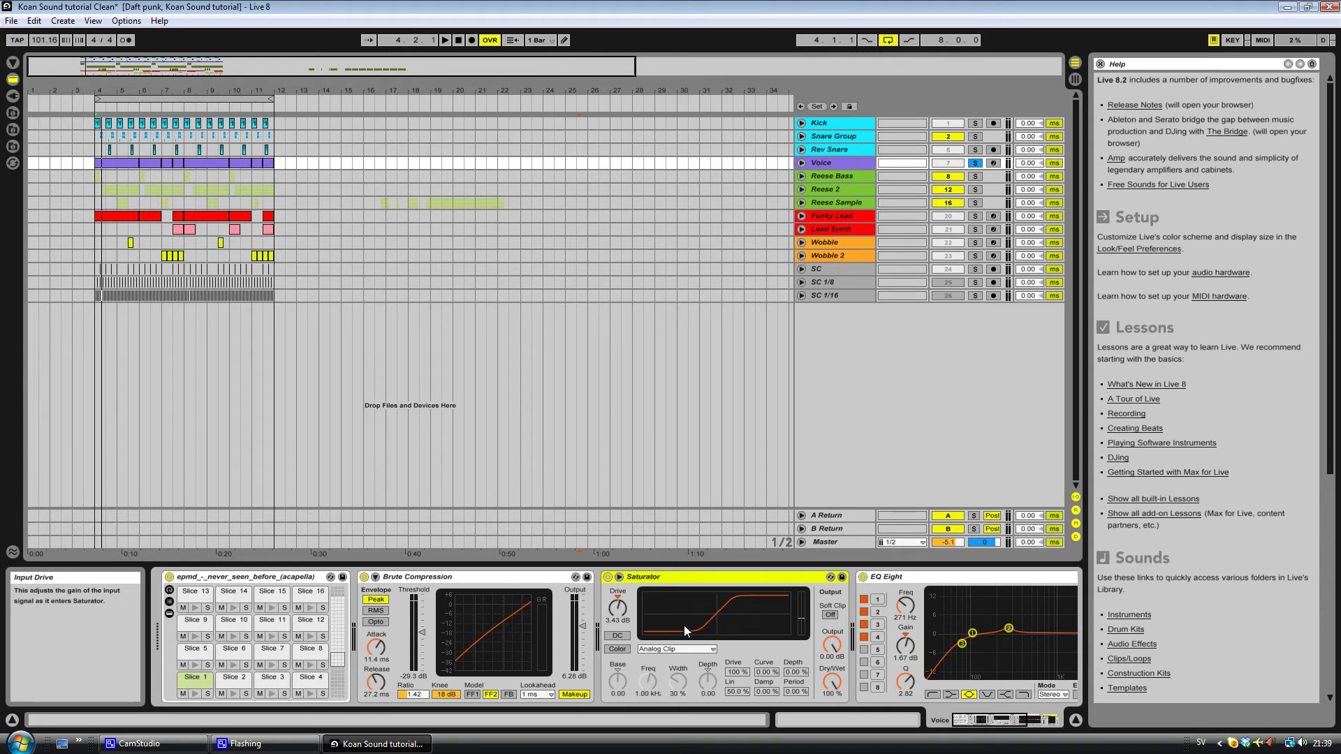
pyautogui.hscroll(5, 684, 631)
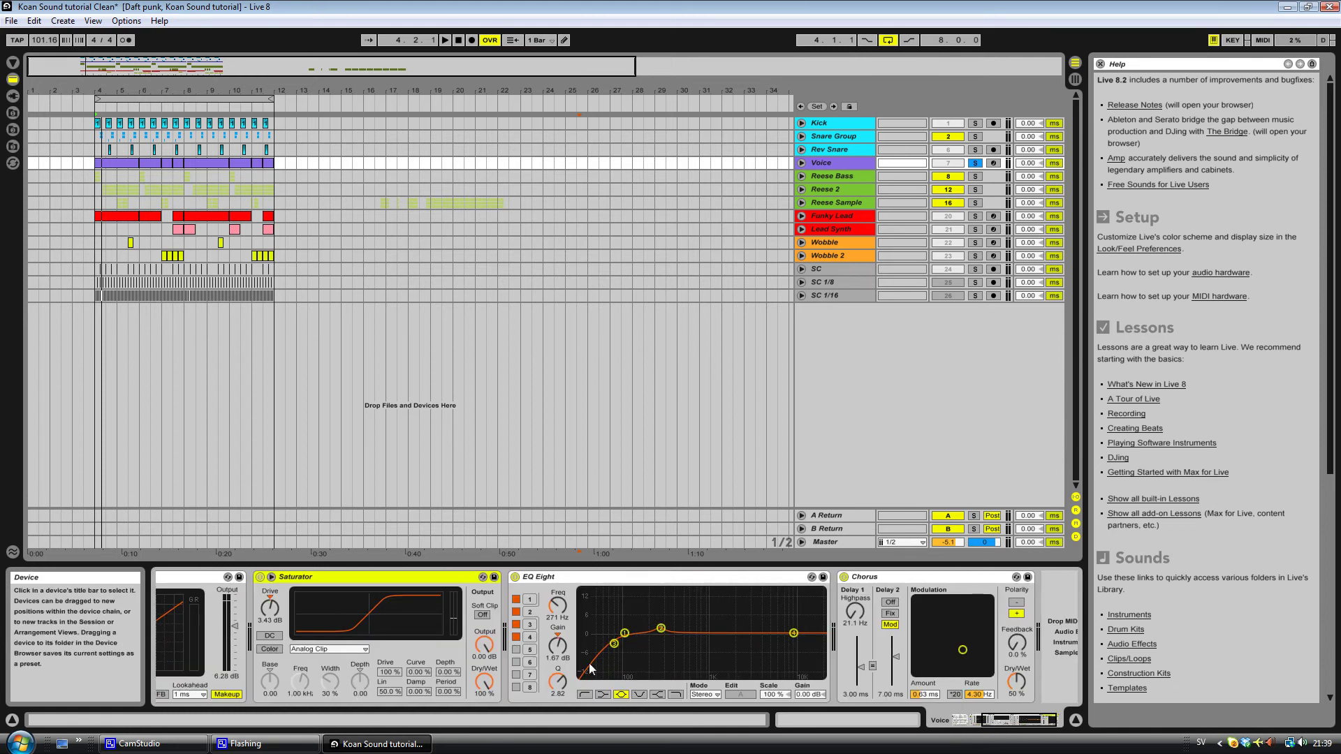
# Boost EQ Eight's band 2 to about 3.1 dB at 274 Hz and start playback
pyautogui.moveTo(662, 632); pyautogui.dragTo(660, 631)
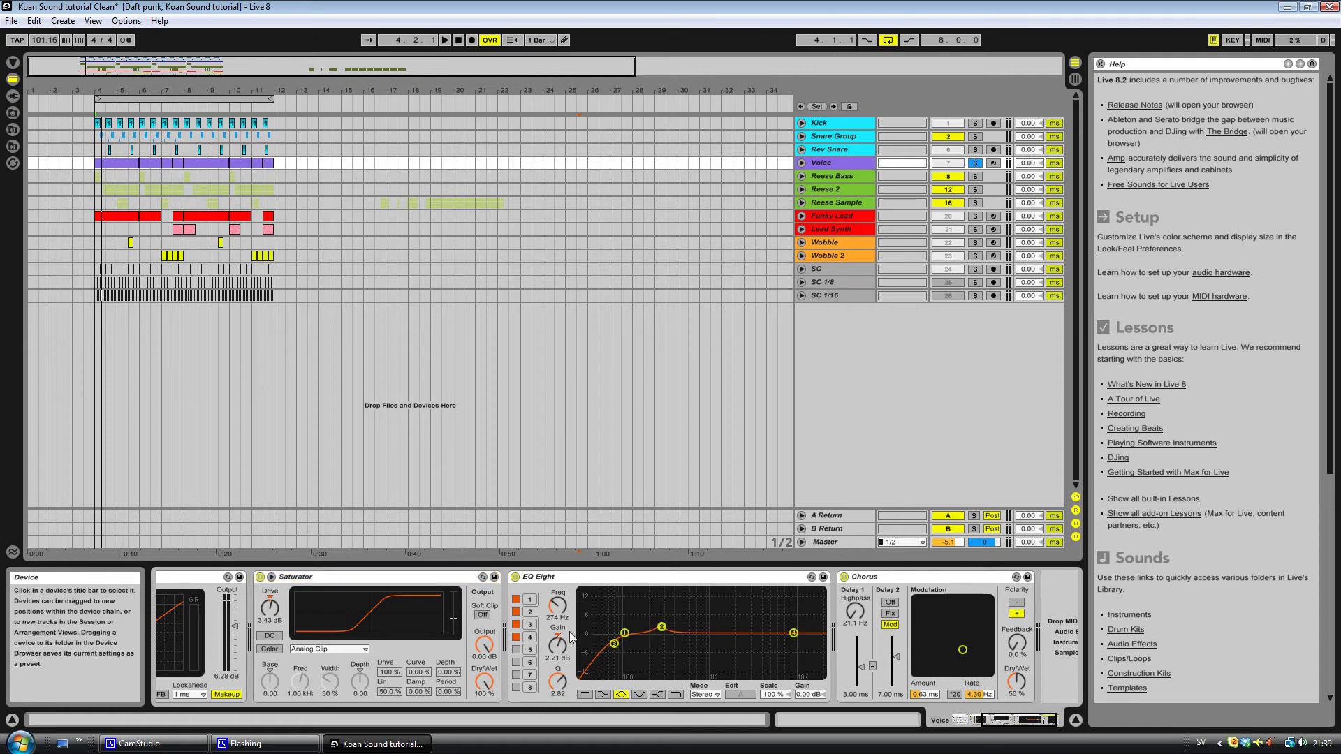
pyautogui.moveTo(558, 648); pyautogui.dragTo(560, 645)
pyautogui.press('space')
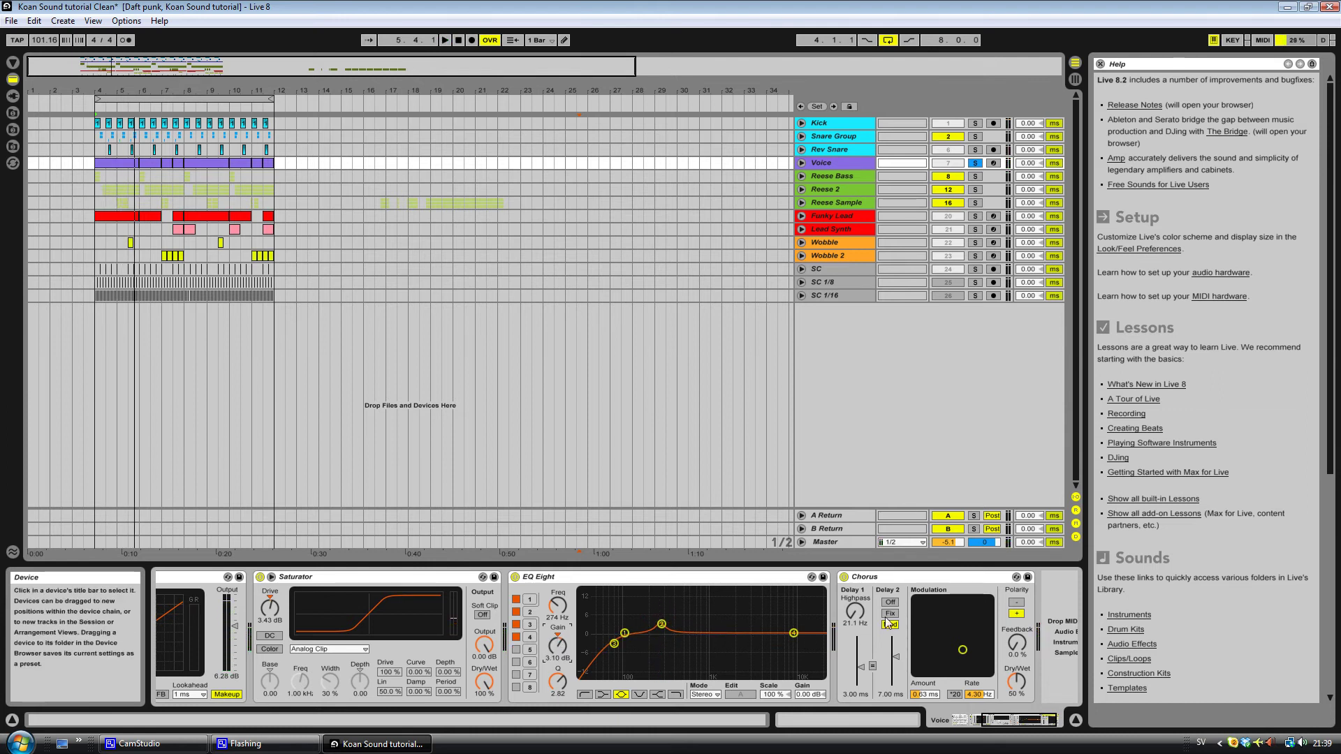
# Compare the vocal with the Chorus bypassed and re-enabled, then stop playback
pyautogui.click(882, 580)
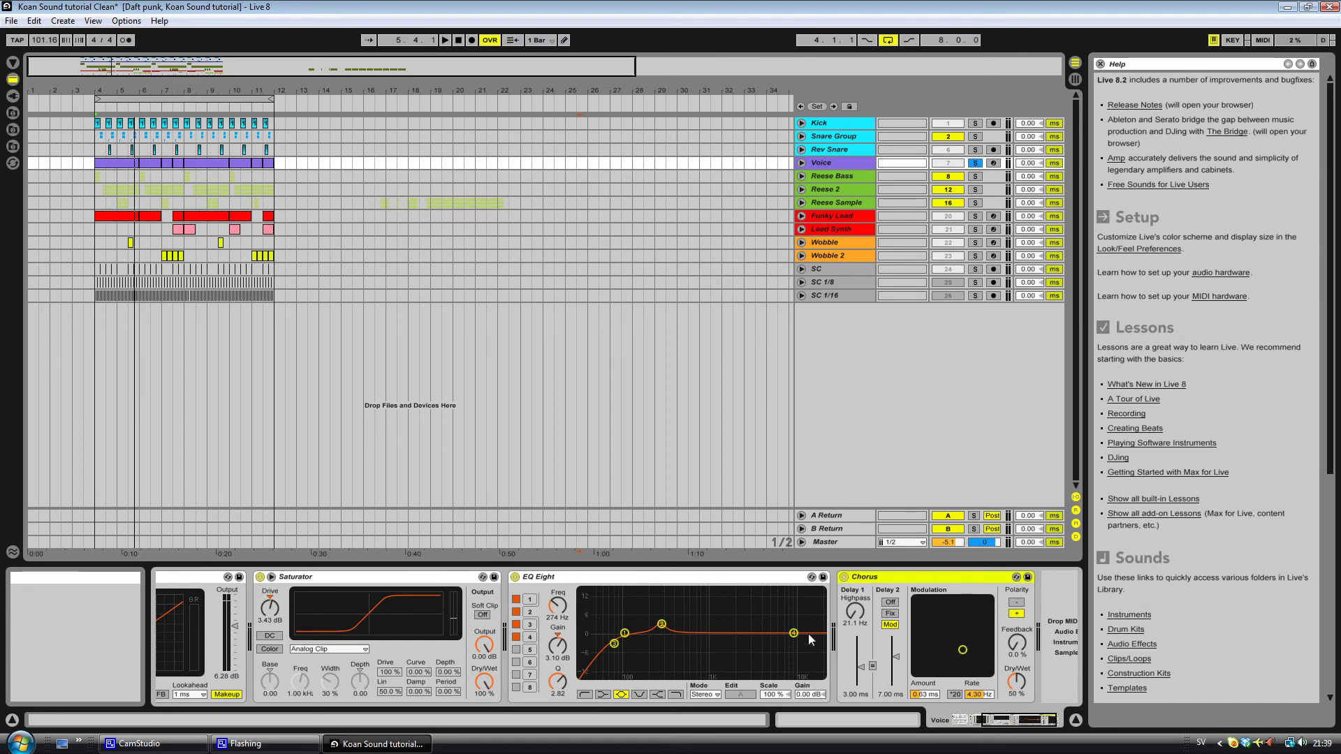
pyautogui.click(844, 577)
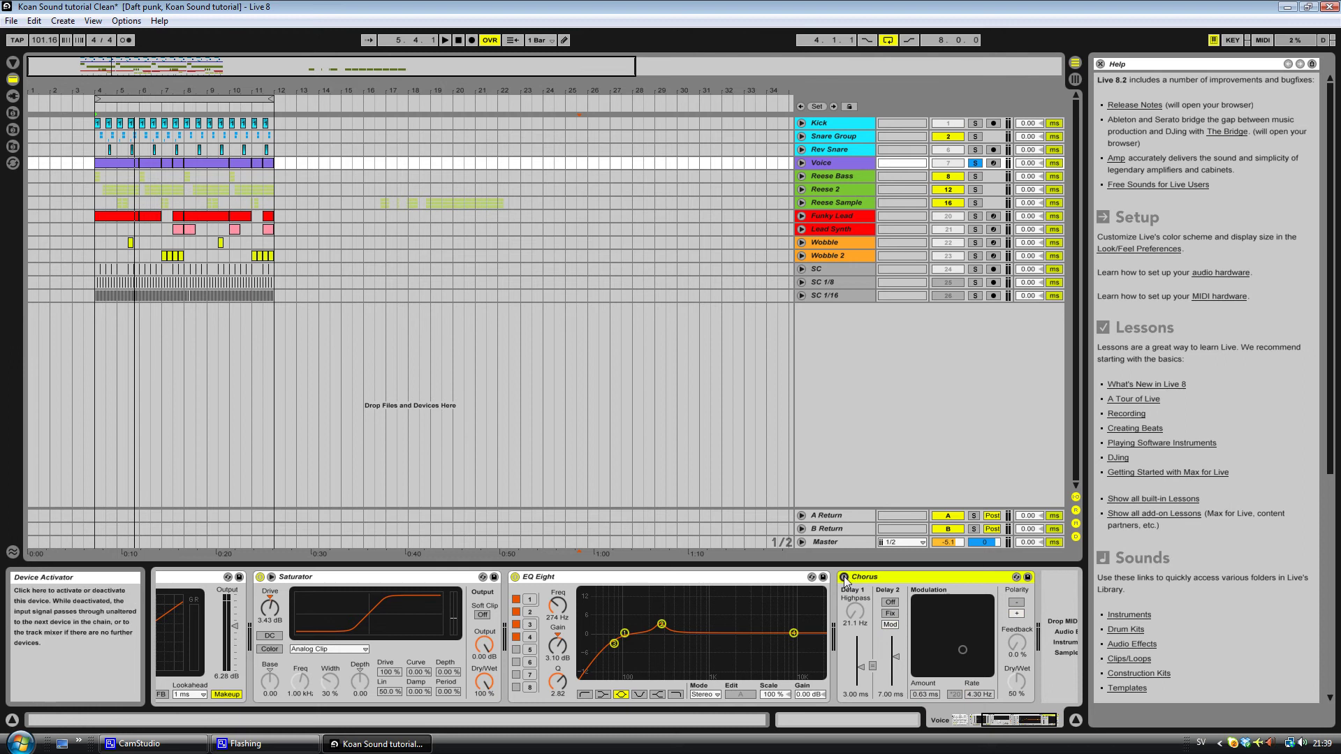
pyautogui.press('space')
pyautogui.click(844, 577)
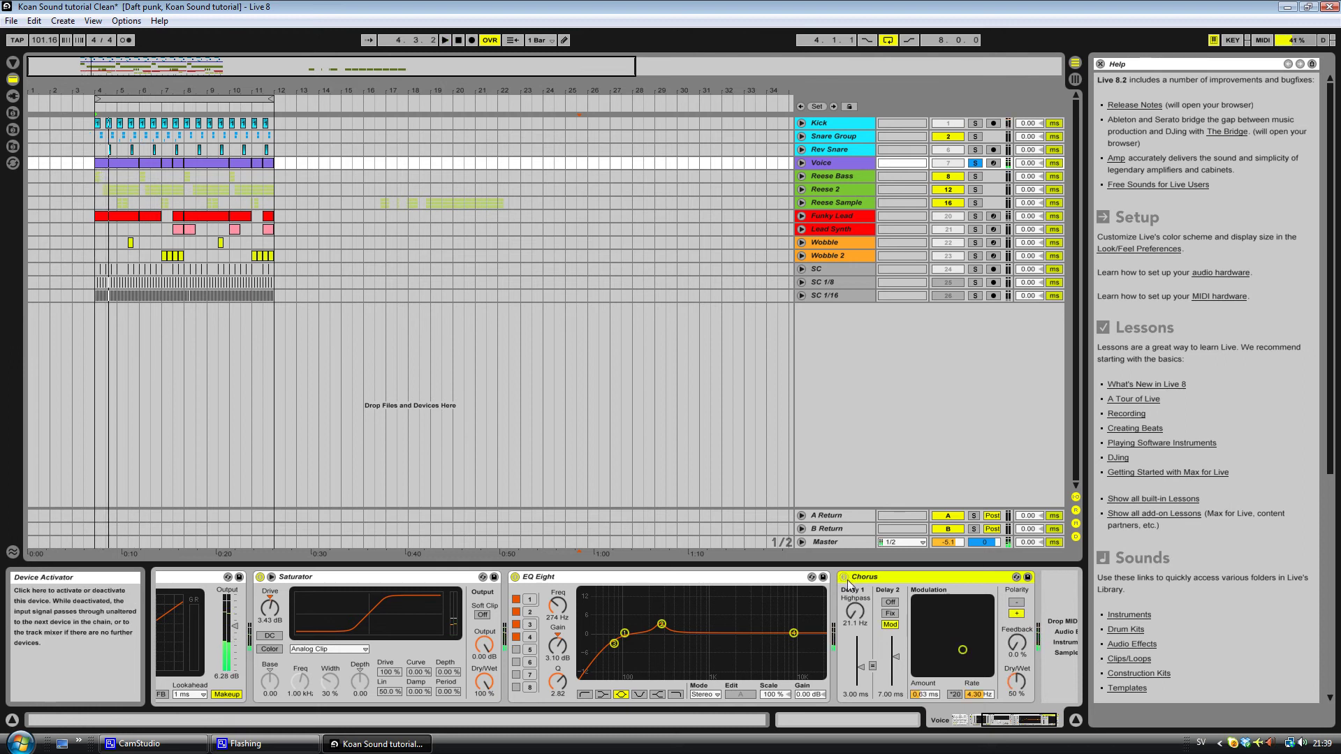
pyautogui.press('space')
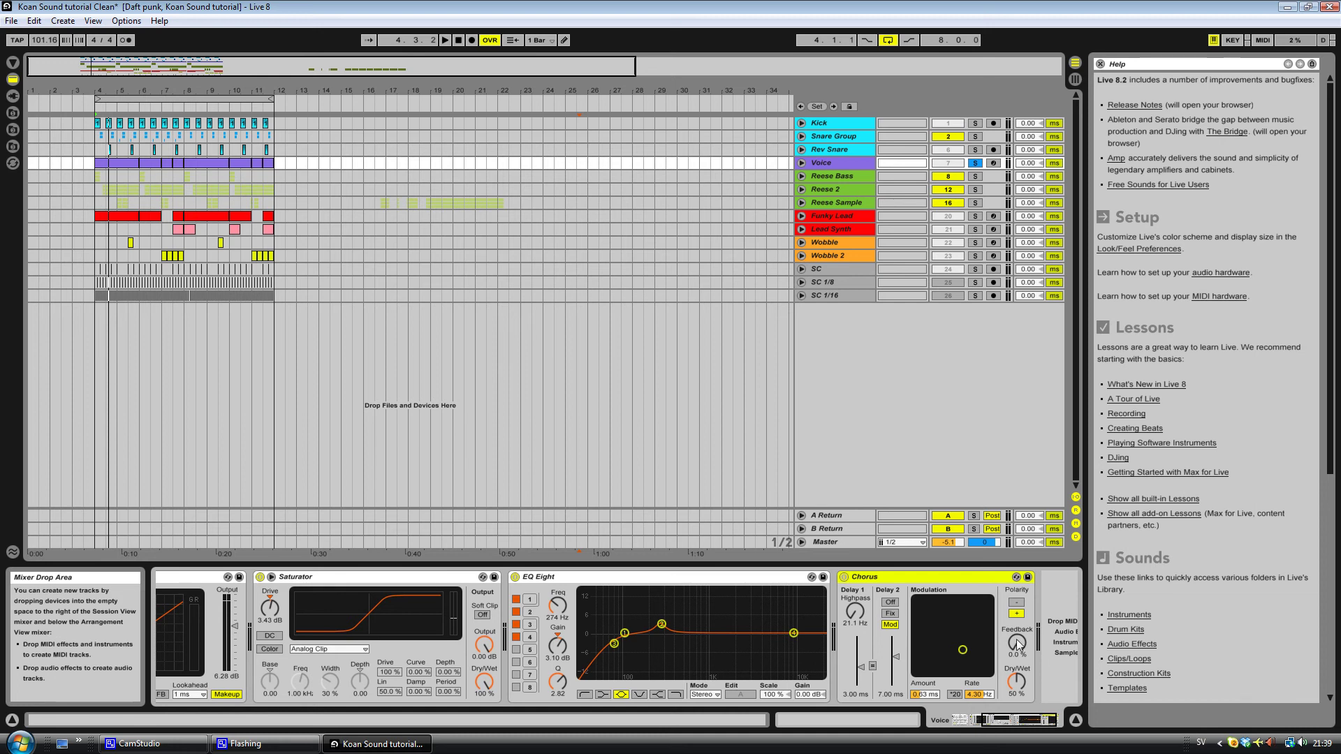
pyautogui.click(971, 723)
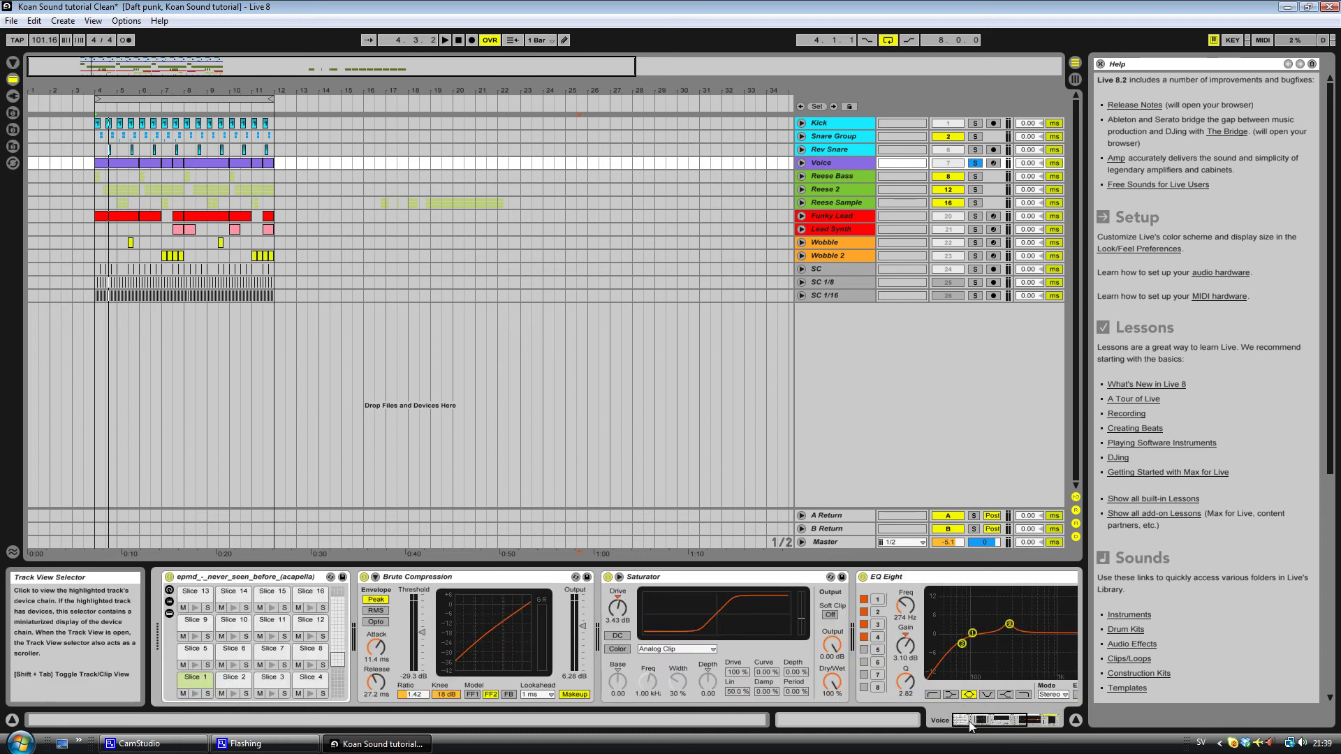
# Swap Voice's solo for Reese Bass, Reese 2 and Reese Sample, play them, then clear the solos
pyautogui.moveTo(970, 725)
pyautogui.mouseDown()
pyautogui.moveTo(1008, 723)
pyautogui.moveTo(972, 723)
pyautogui.mouseUp()
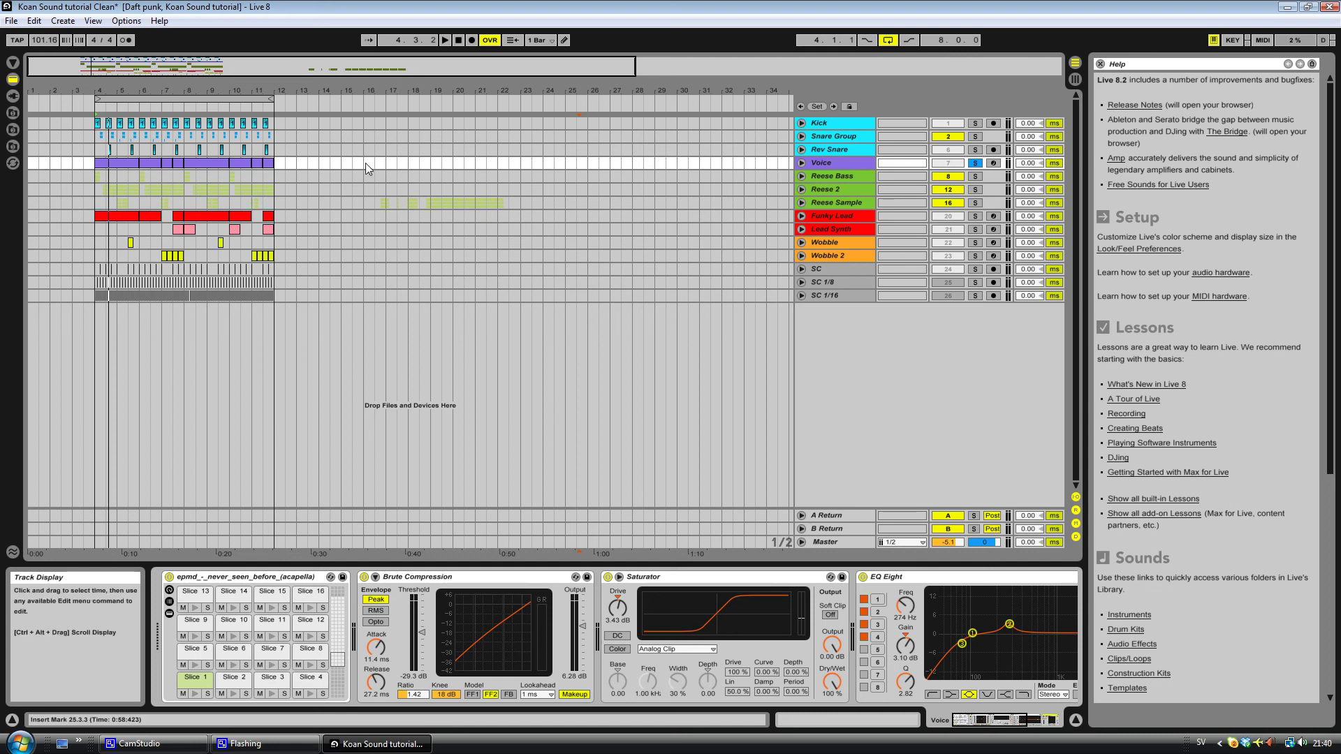
pyautogui.click(975, 163)
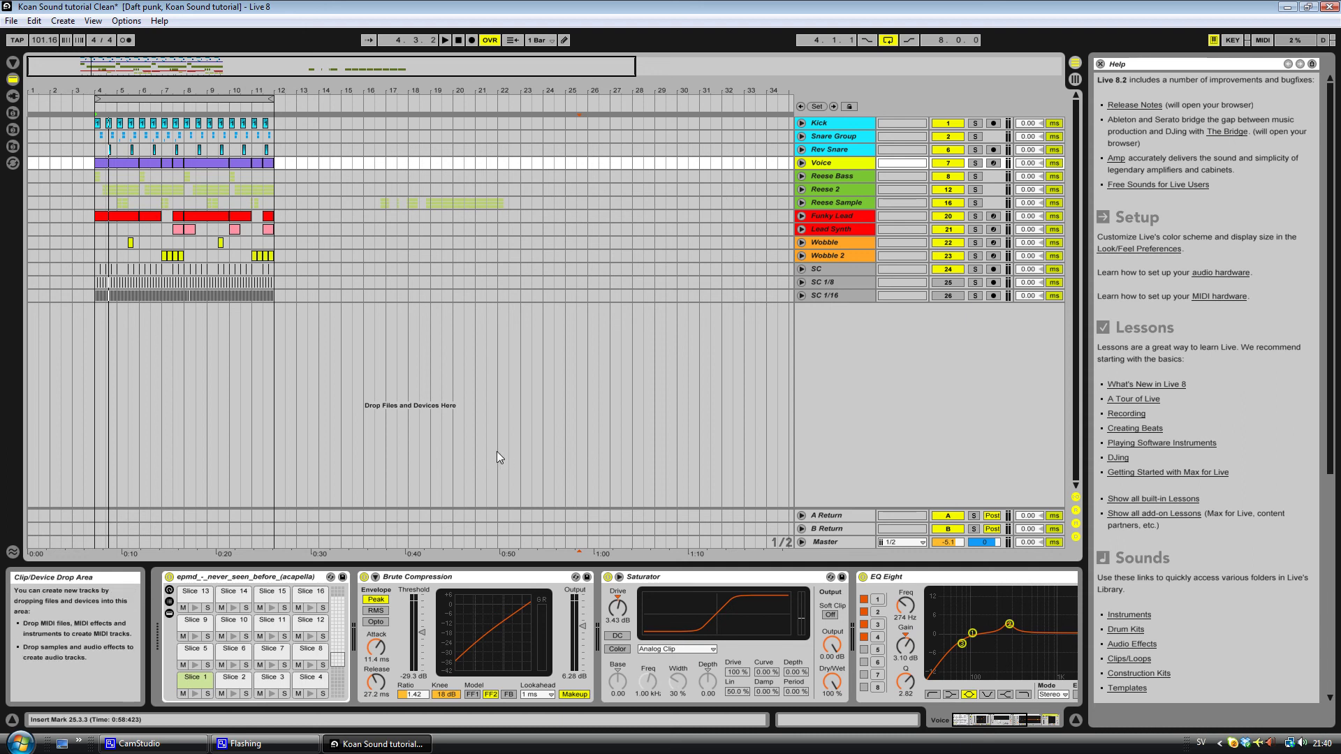
pyautogui.click(974, 176)
pyautogui.click(975, 189)
pyautogui.click(976, 202)
pyautogui.press('space')
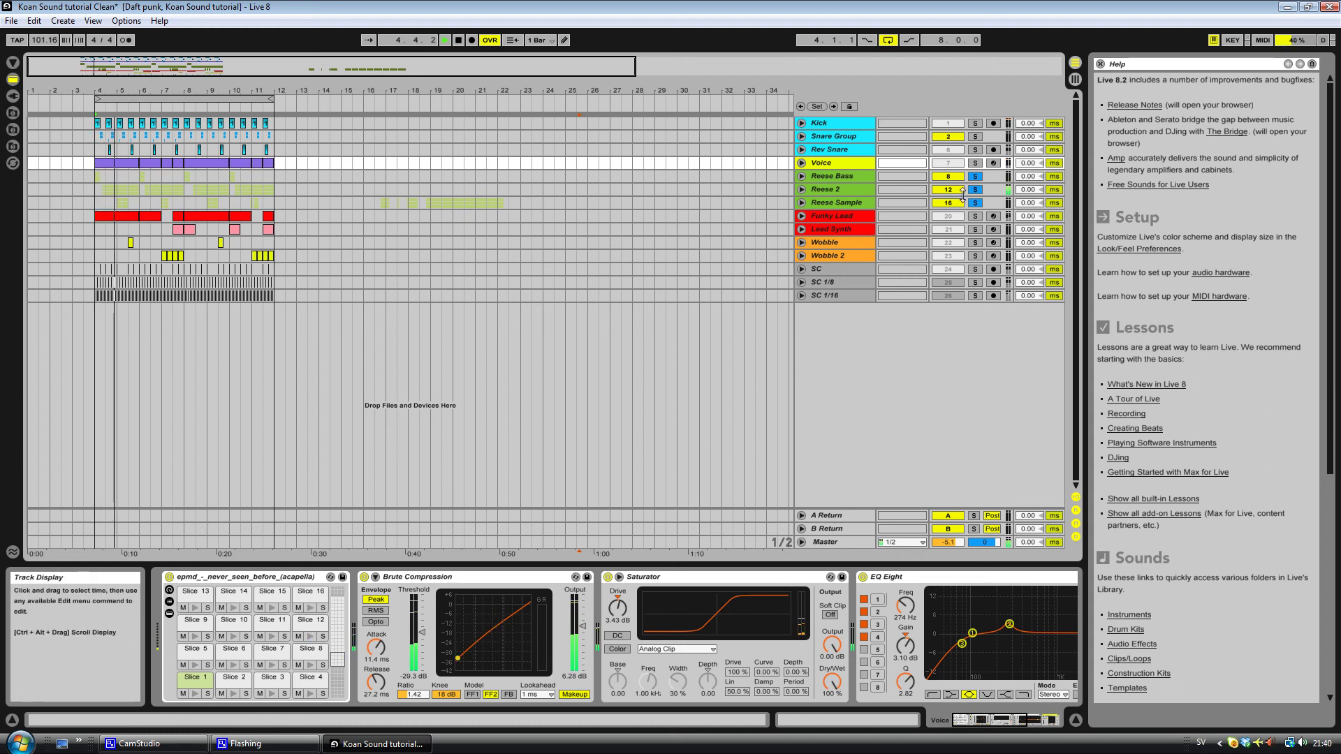
pyautogui.click(975, 178)
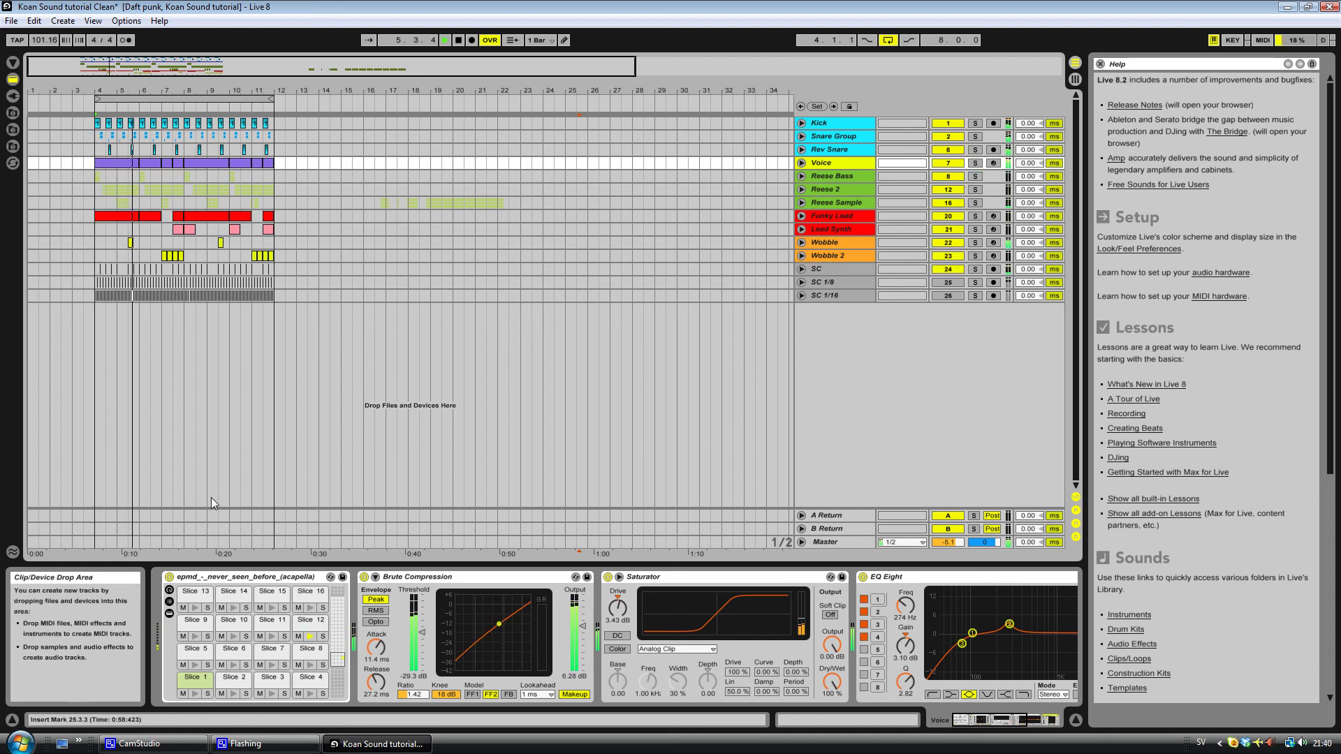